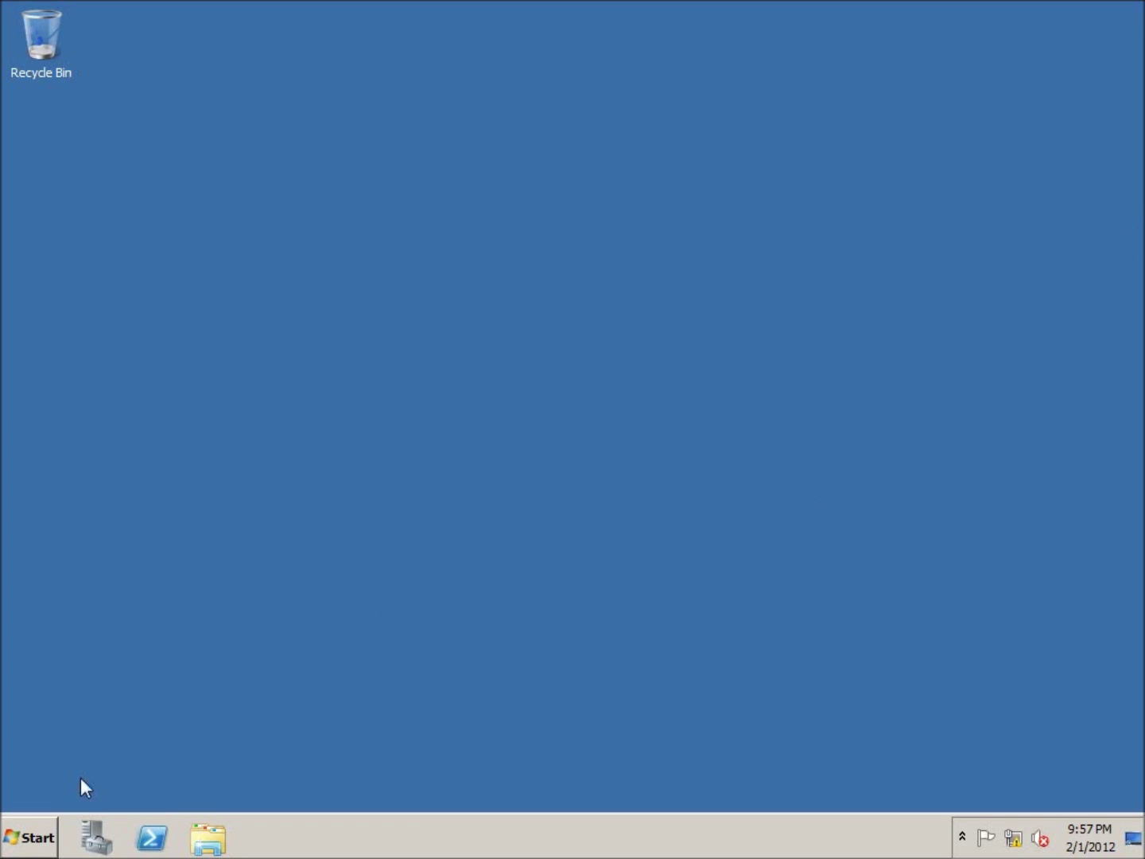
# Launch Active Directory Users and Computers from Administrative Tools in the Start menu
pyautogui.click(32, 837)
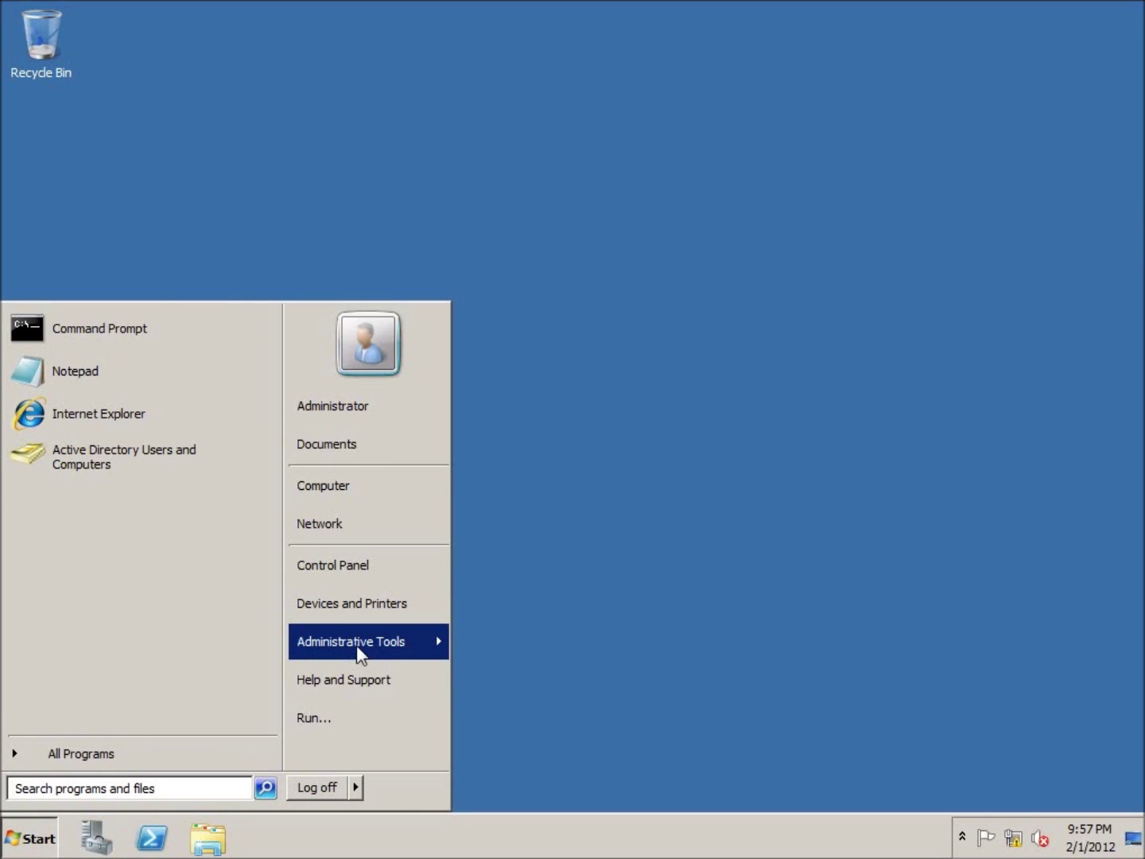
pyautogui.moveTo(356, 645)
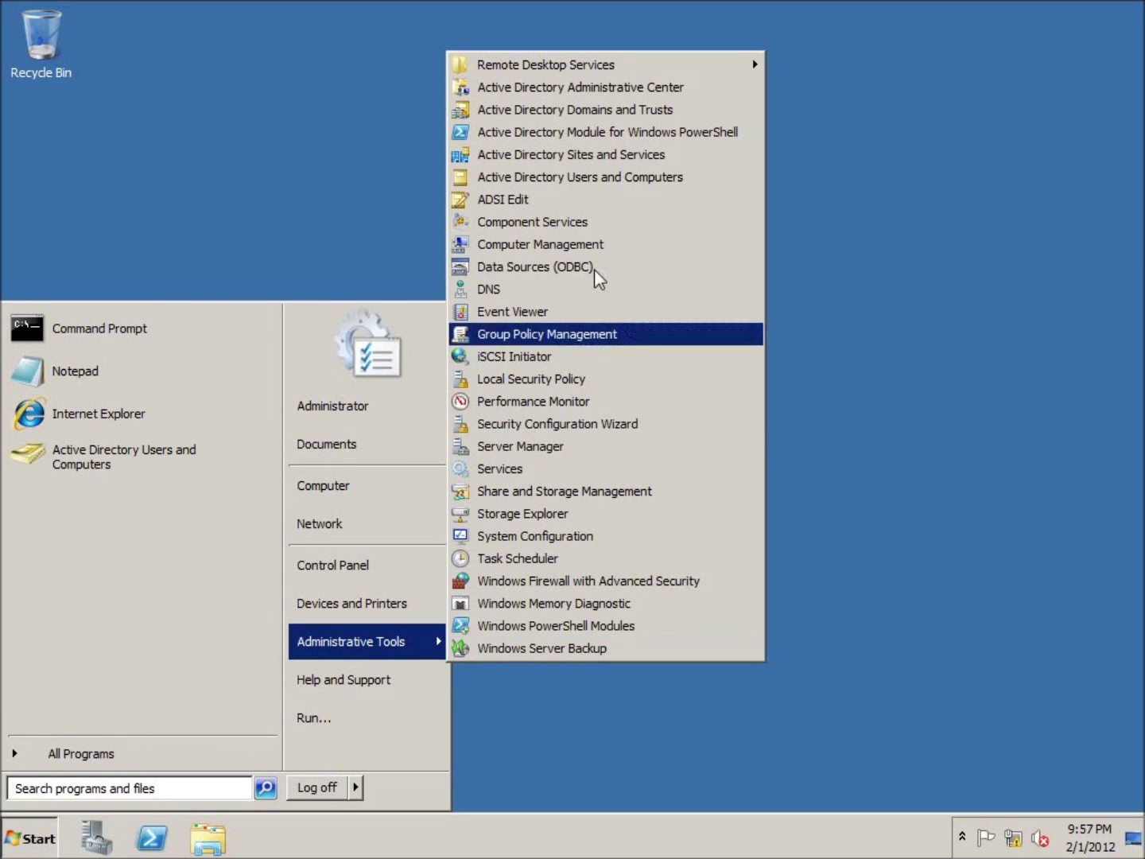
pyautogui.click(642, 181)
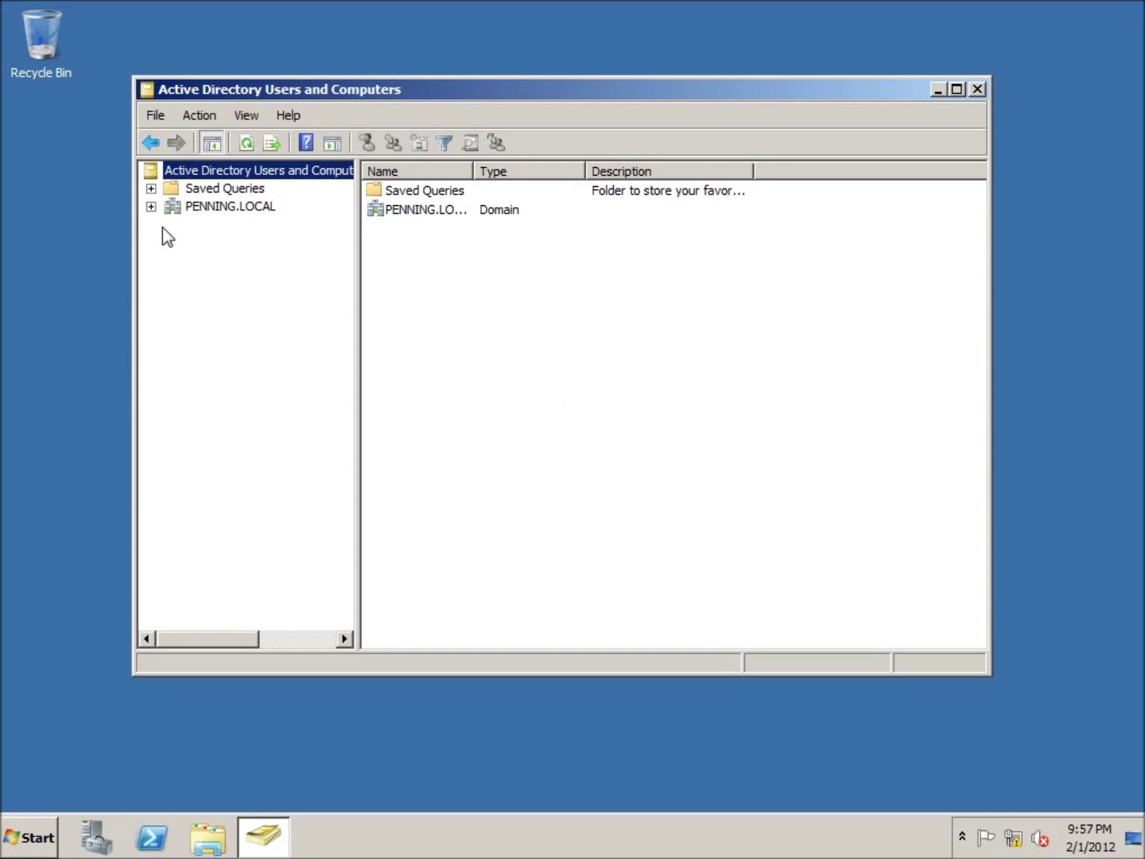
# Browse PENNING.LOCAL's Computers and Domain Controllers containers, then list the Users container's accounts
pyautogui.click(152, 205)
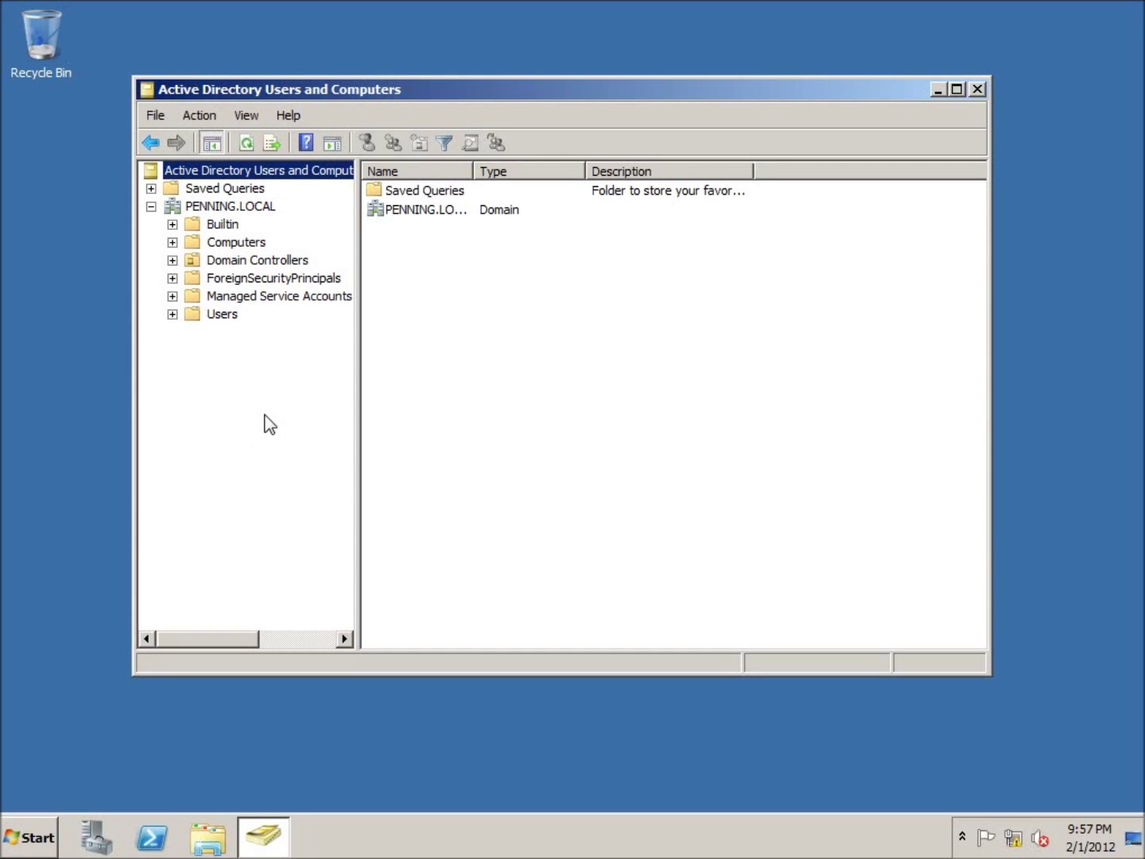
pyautogui.click(237, 244)
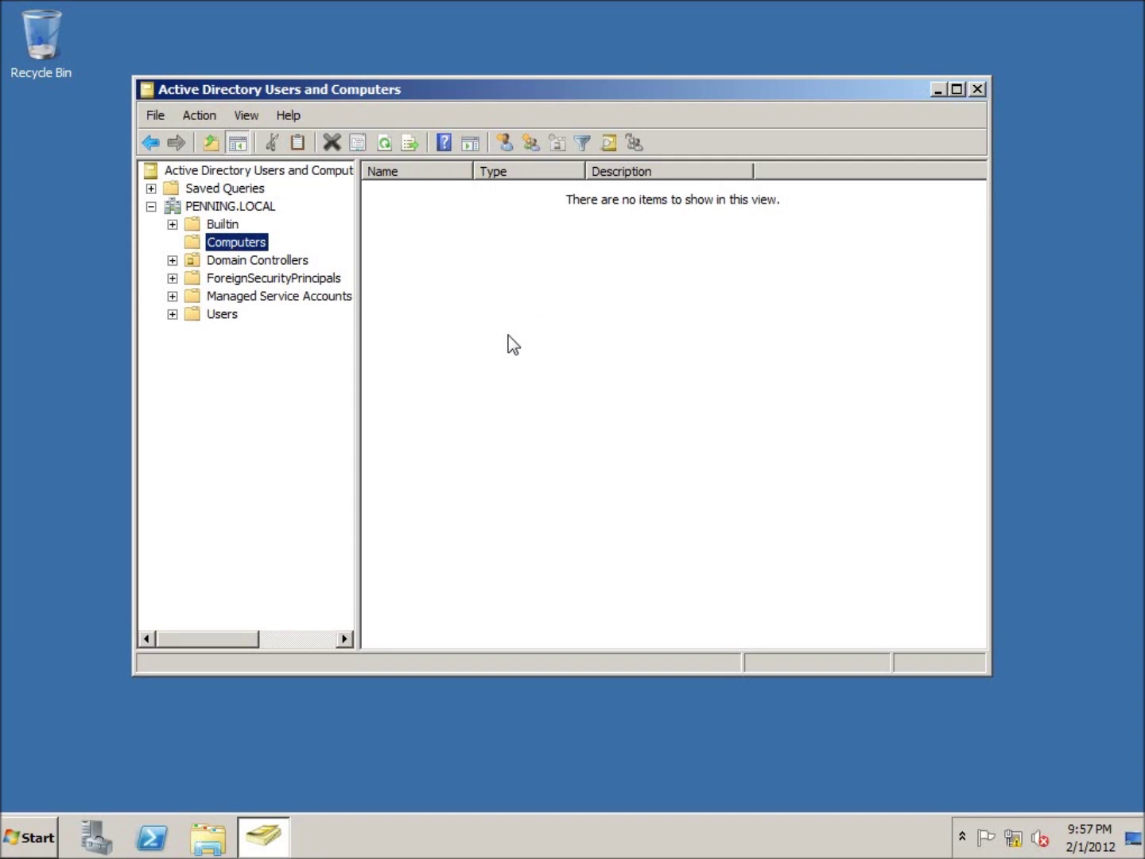
pyautogui.click(237, 266)
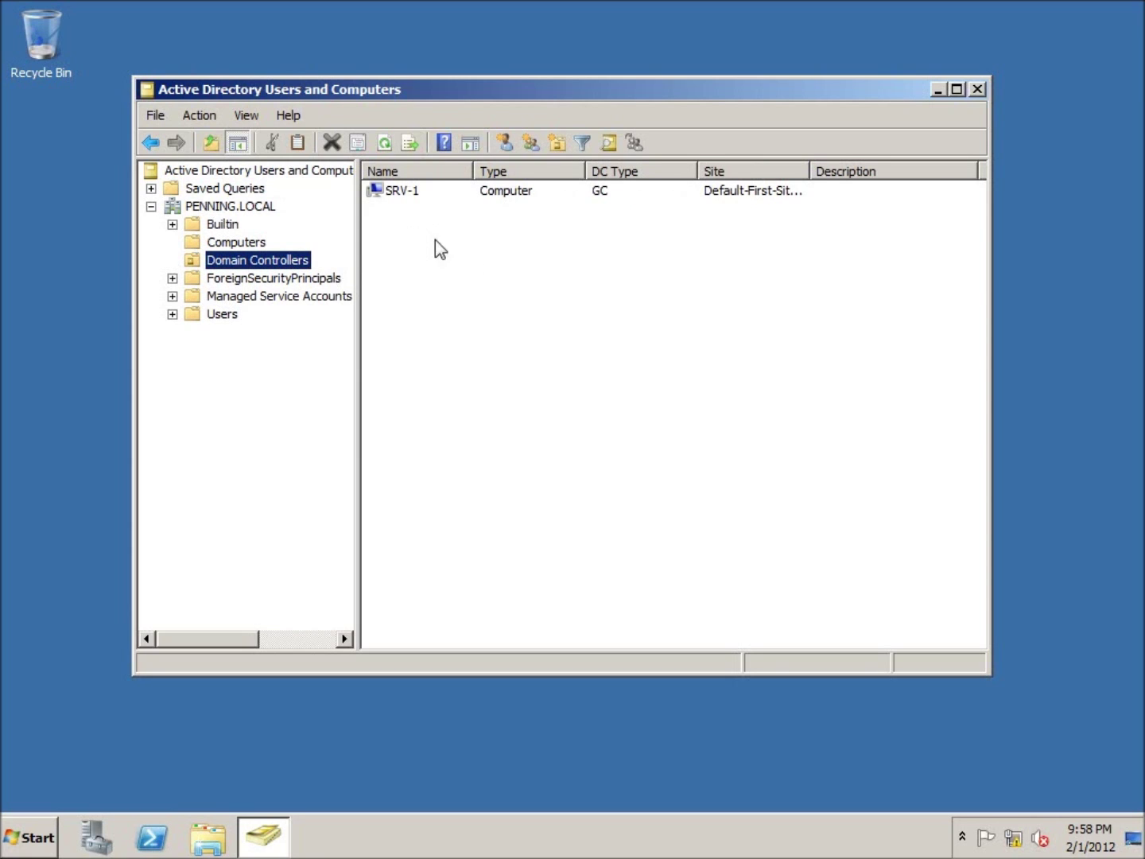
pyautogui.click(397, 198)
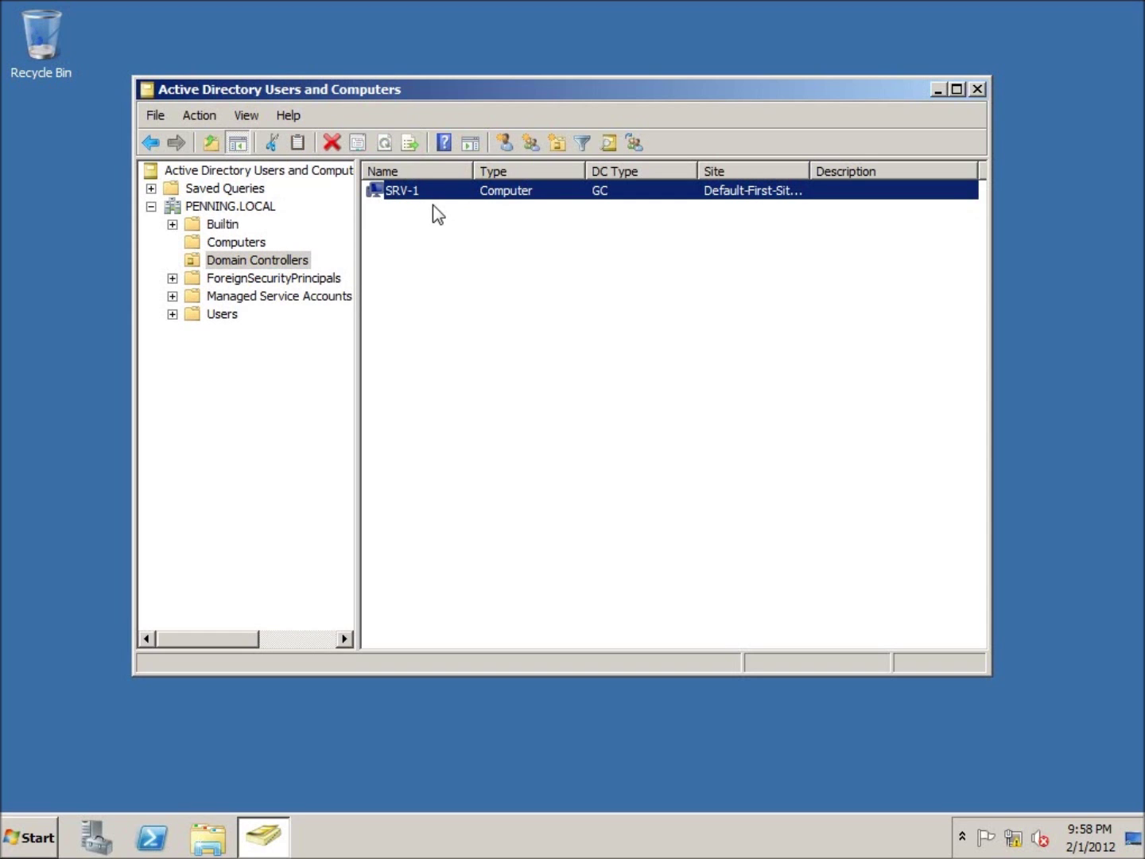
pyautogui.click(227, 315)
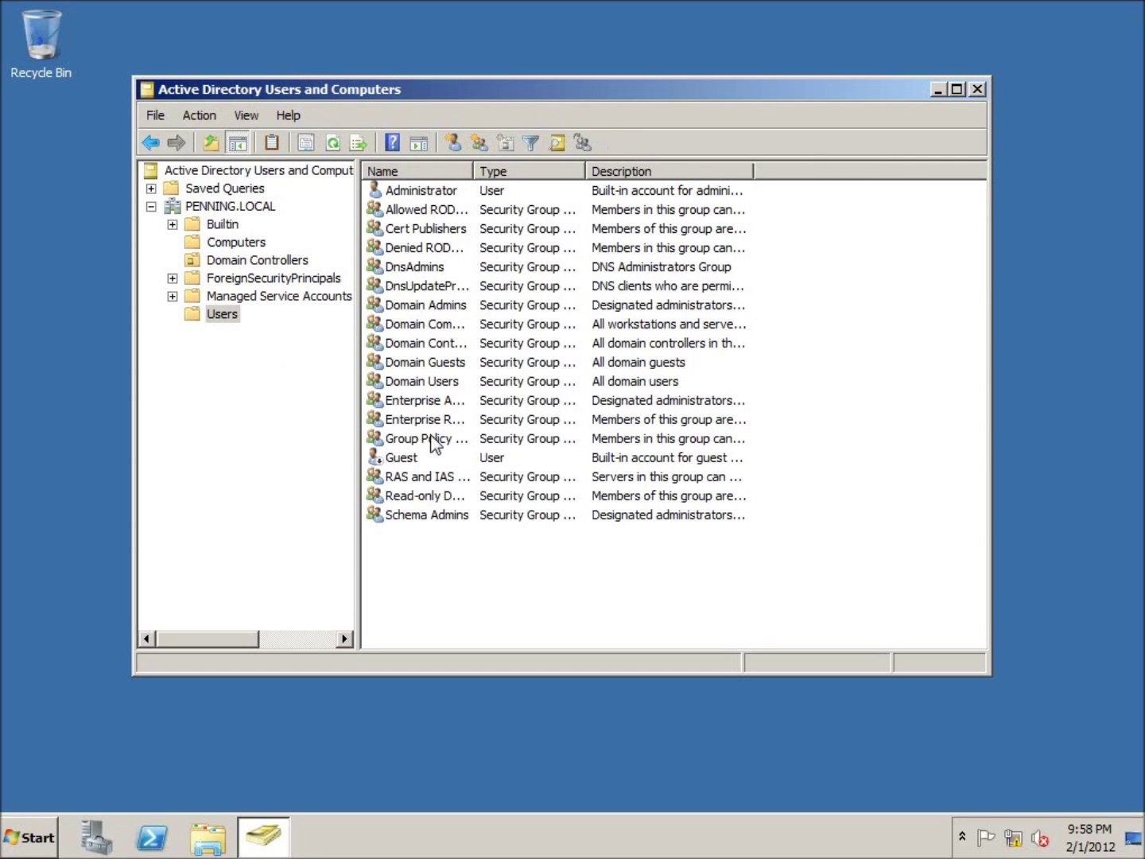
pyautogui.click(419, 190)
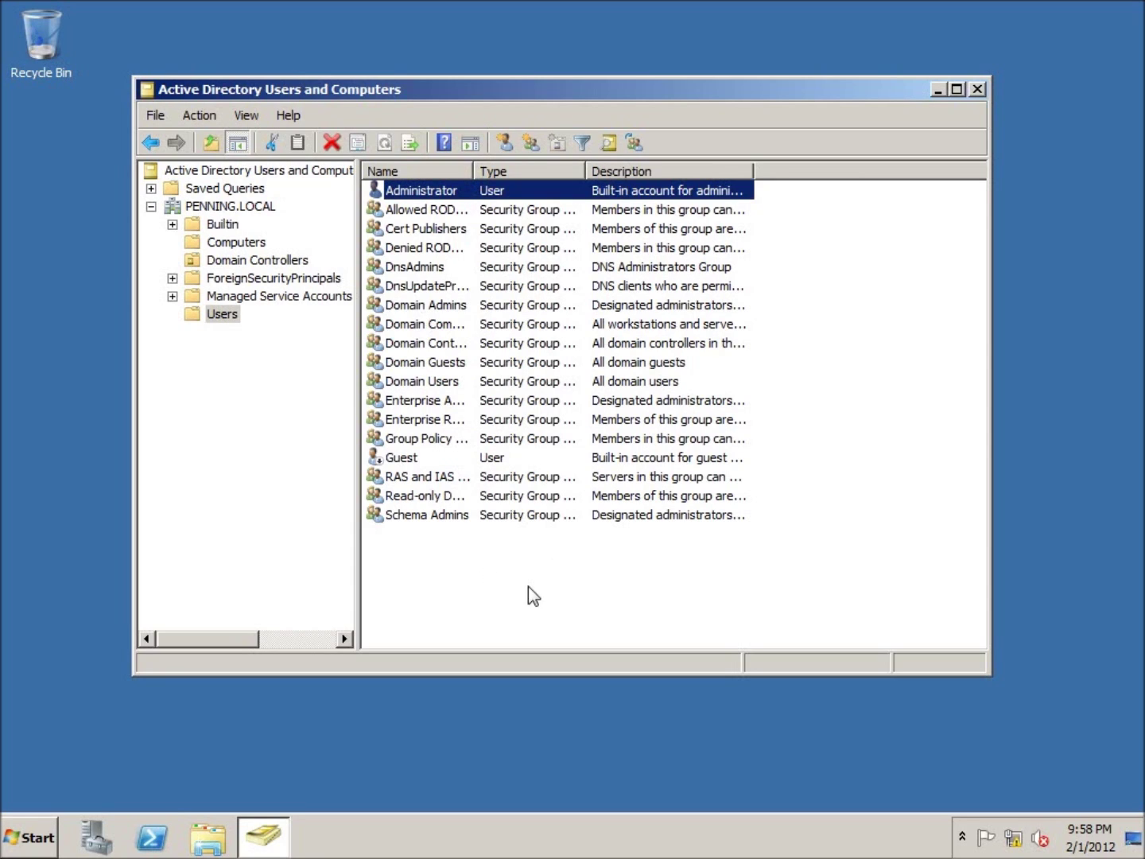
pyautogui.click(528, 586)
# Copy the Administrator account as a new user with first name User1 and logon name User1
pyautogui.click(411, 194)
pyautogui.rightClick(412, 196)
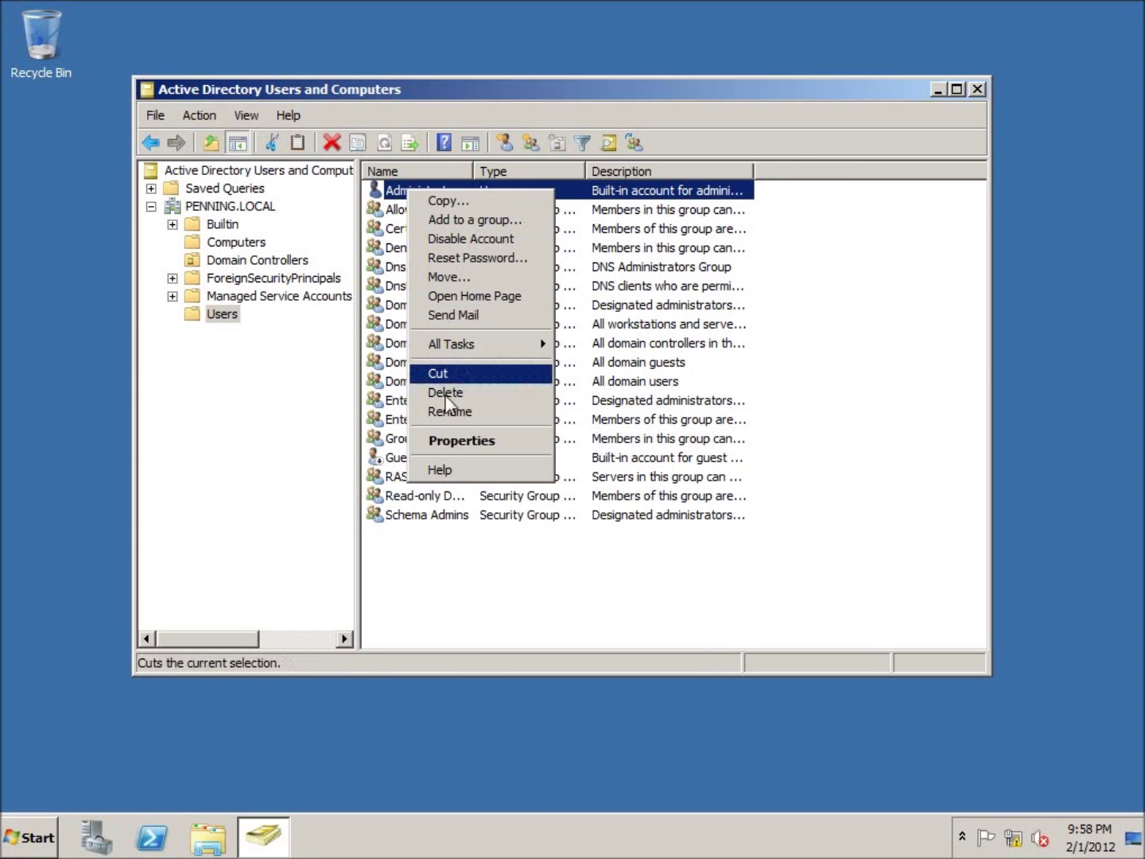
pyautogui.click(444, 202)
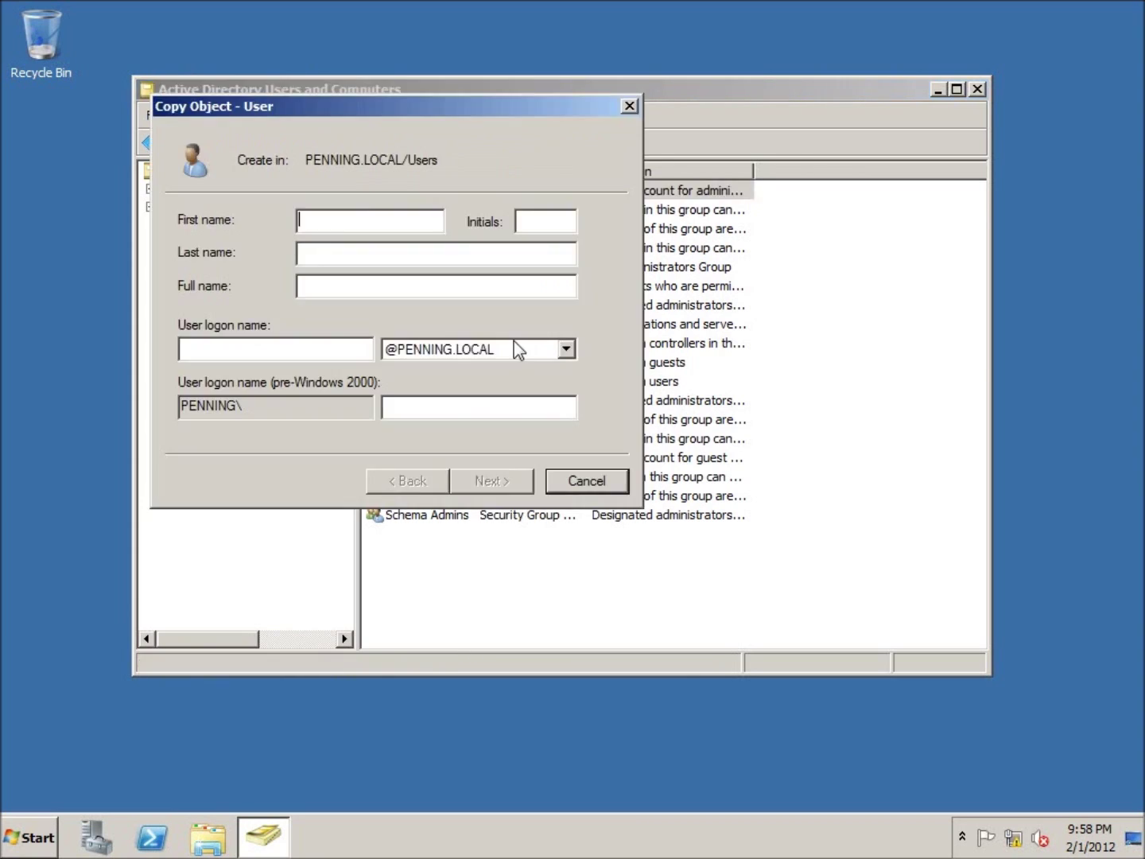
pyautogui.moveTo(512, 111); pyautogui.dragTo(738, 155)
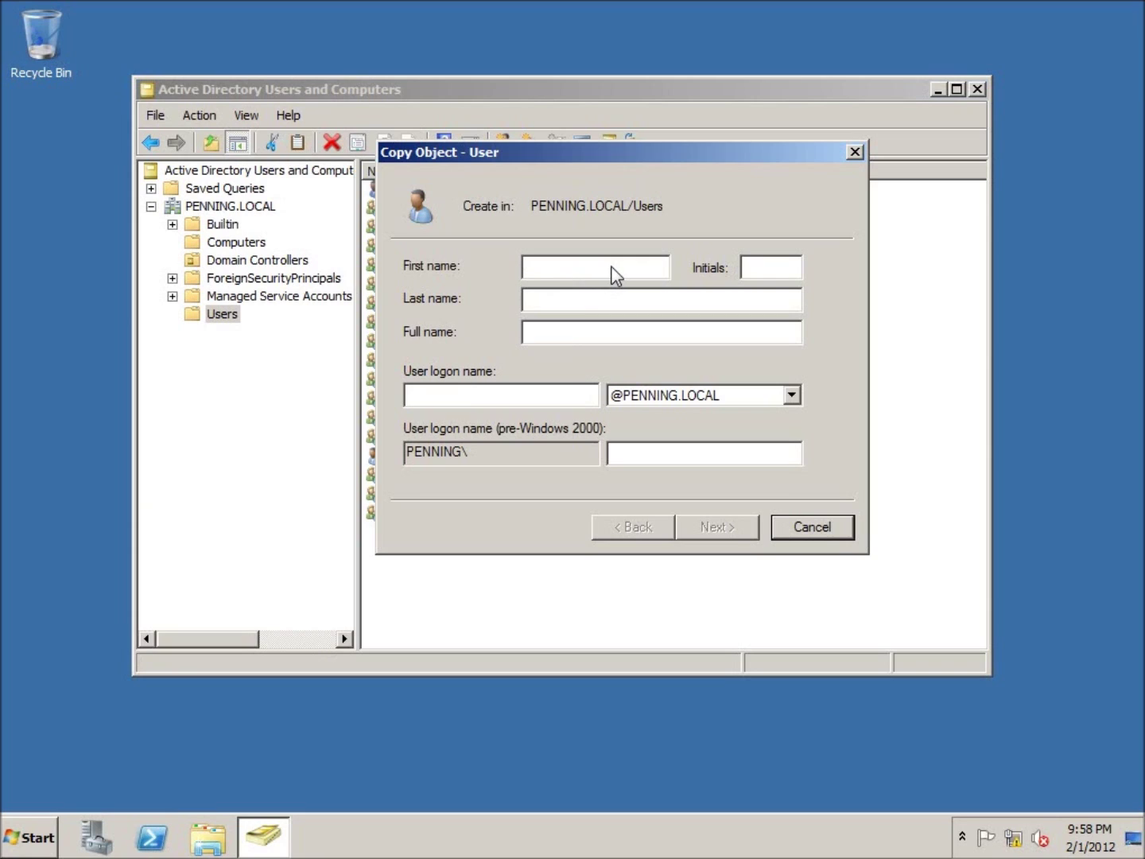
pyautogui.write('User')
pyautogui.press('Tab')
pyautogui.press('Tab')
pyautogui.press('Tab')
pyautogui.press('Tab')
pyautogui.write('User1')
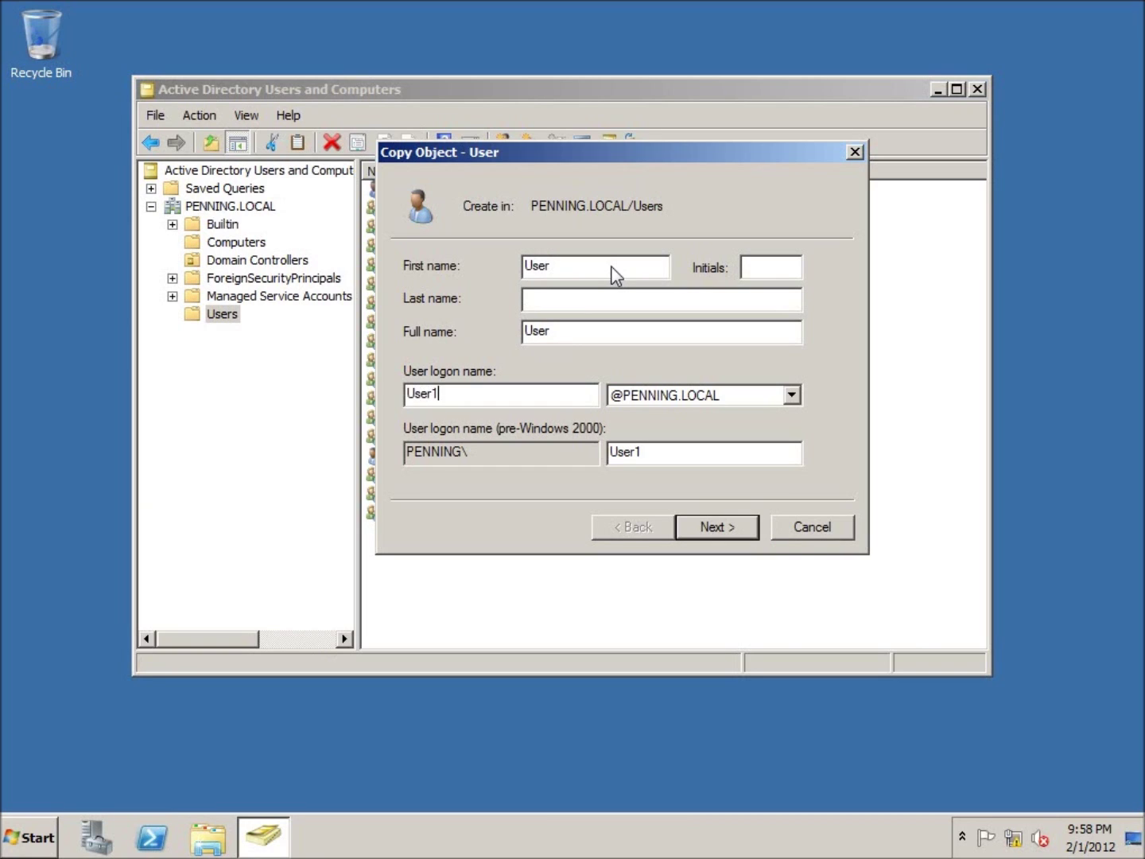
pyautogui.click(586, 266)
pyautogui.write('1')
pyautogui.click(715, 527)
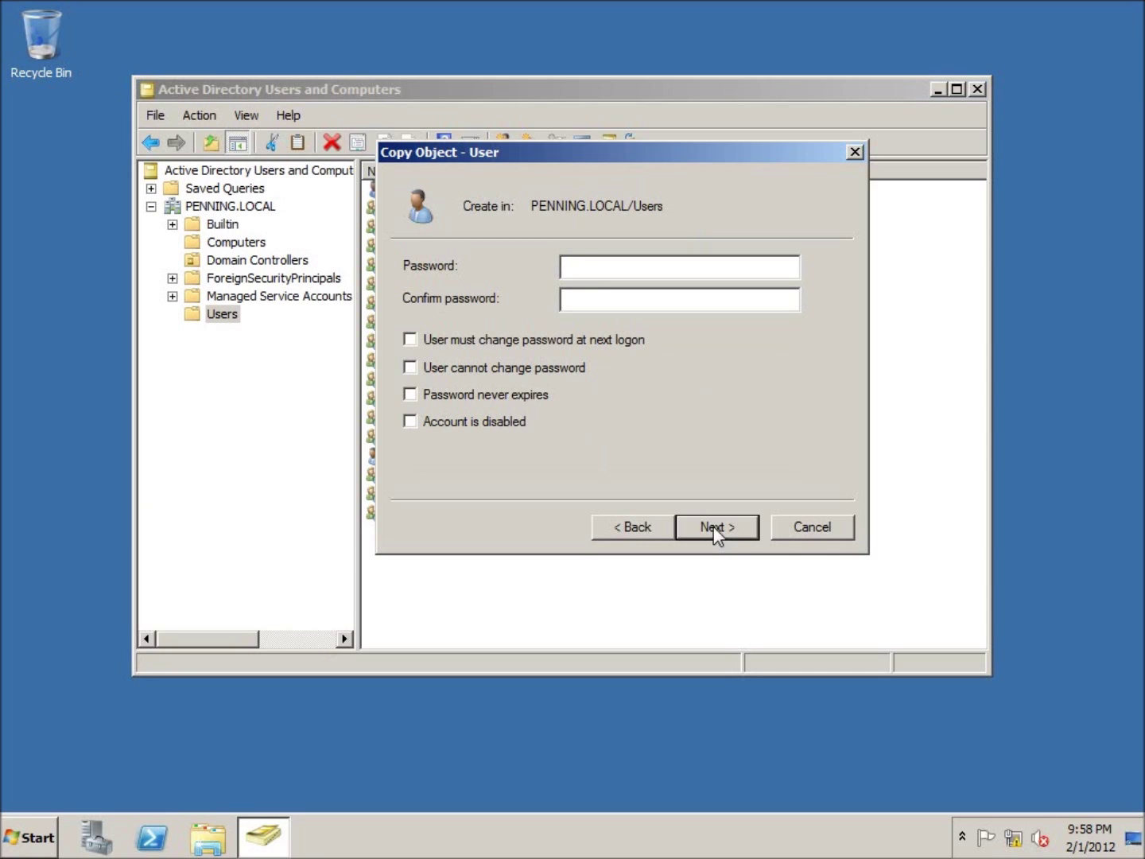
# Enter and confirm User1's password, then create the copied account
pyautogui.write('********')
pyautogui.press('Tab')
pyautogui.write('********')
pyautogui.click(725, 529)
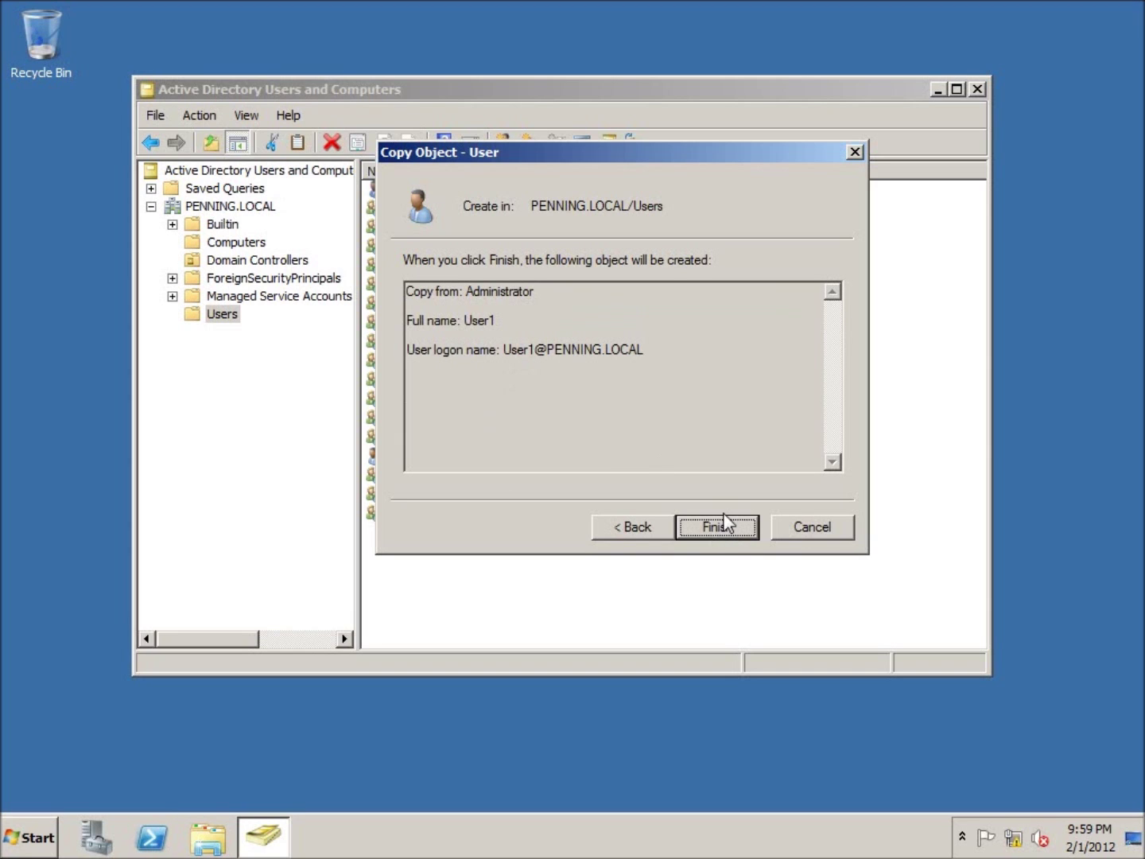
pyautogui.click(713, 526)
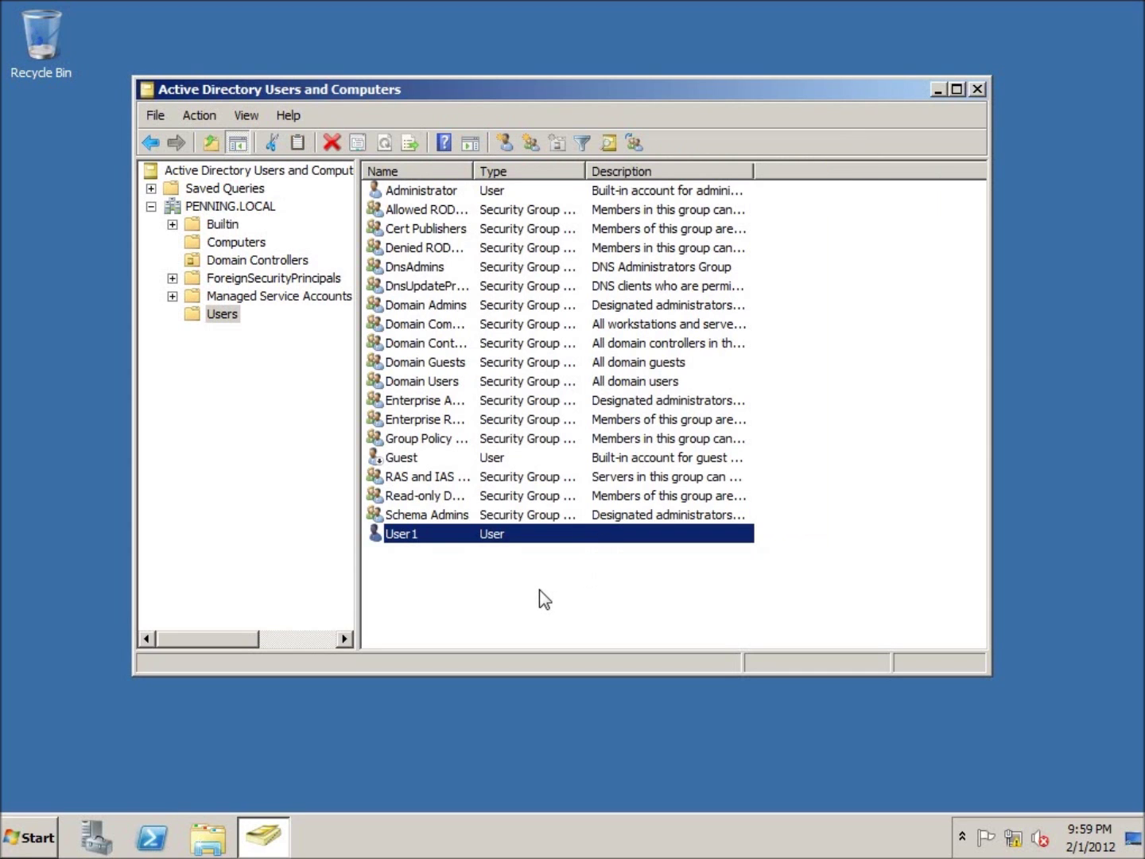
pyautogui.doubleClick(418, 191)
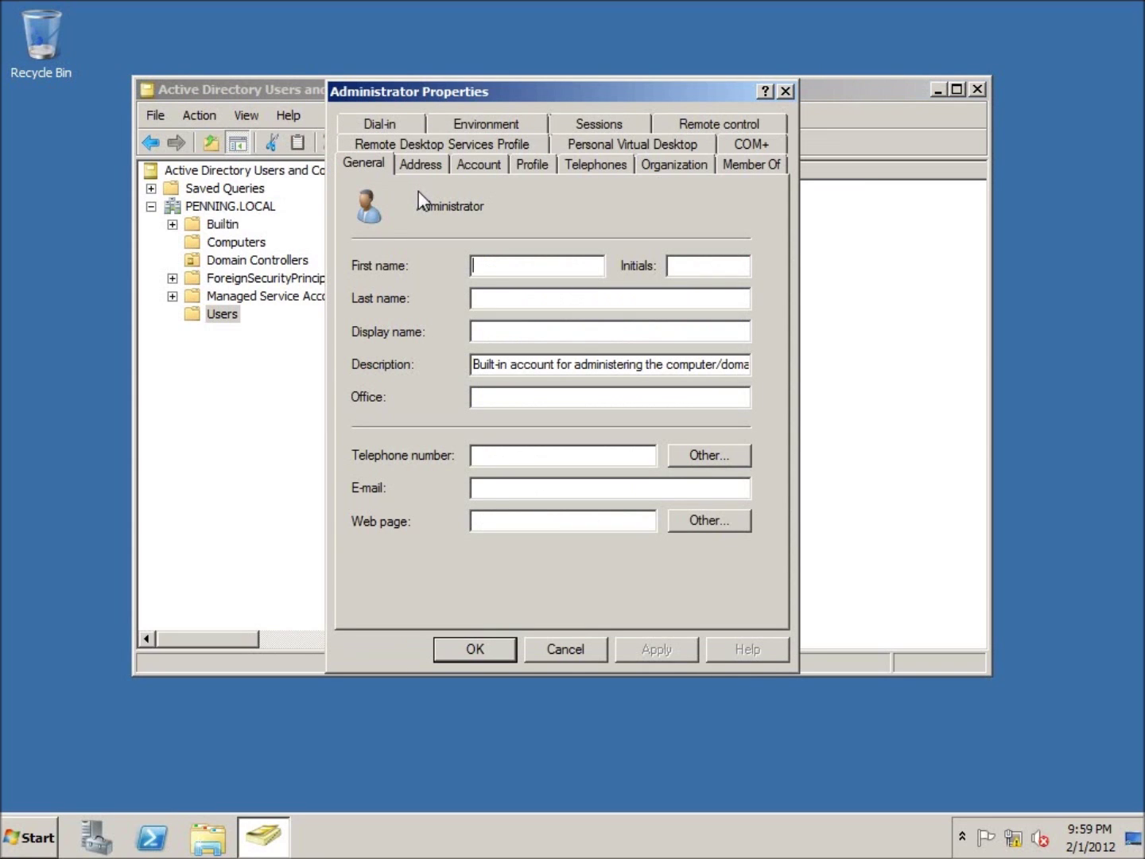
pyautogui.click(746, 167)
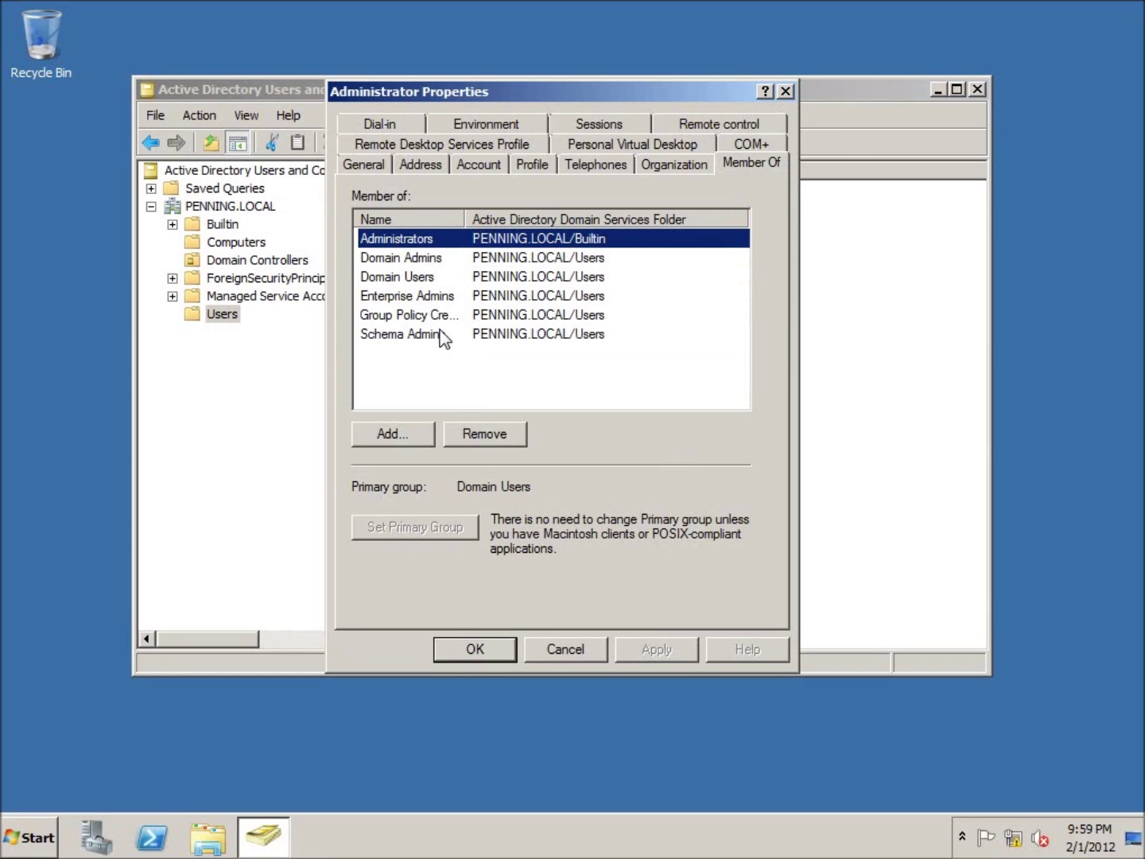
pyautogui.click(785, 91)
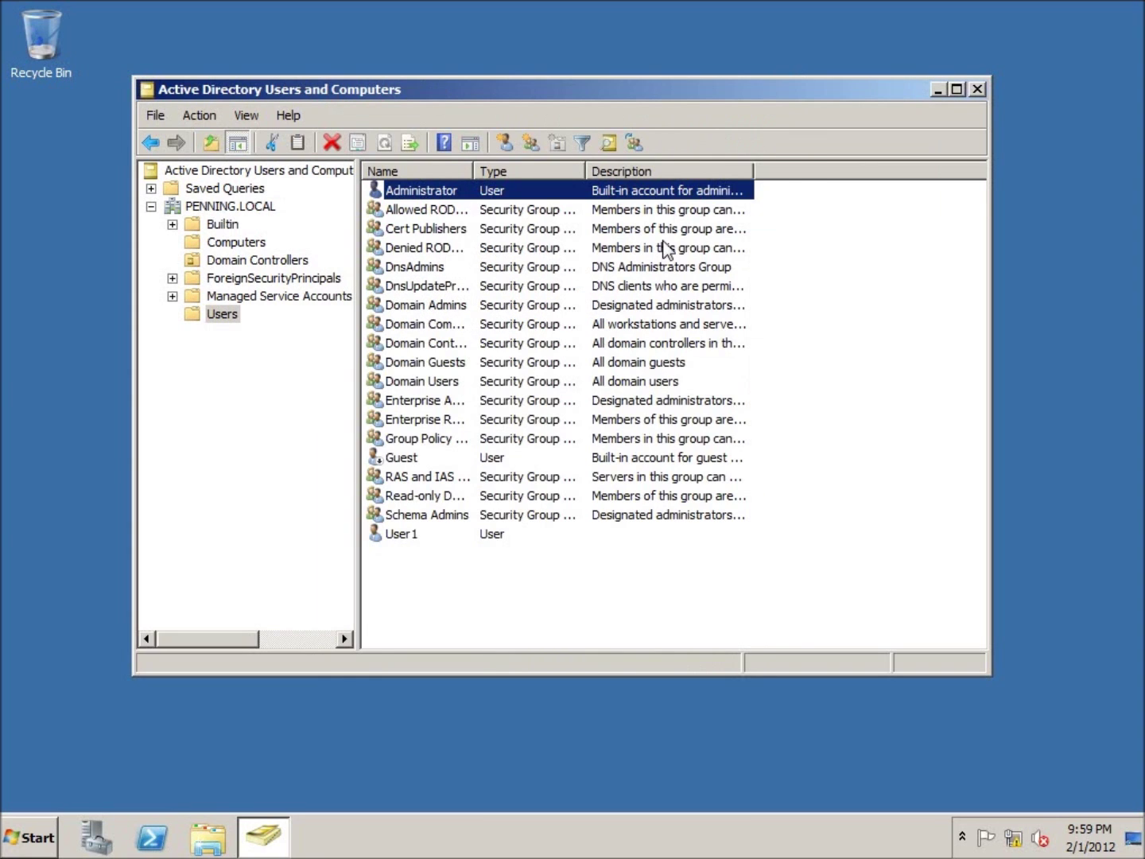
pyautogui.doubleClick(398, 544)
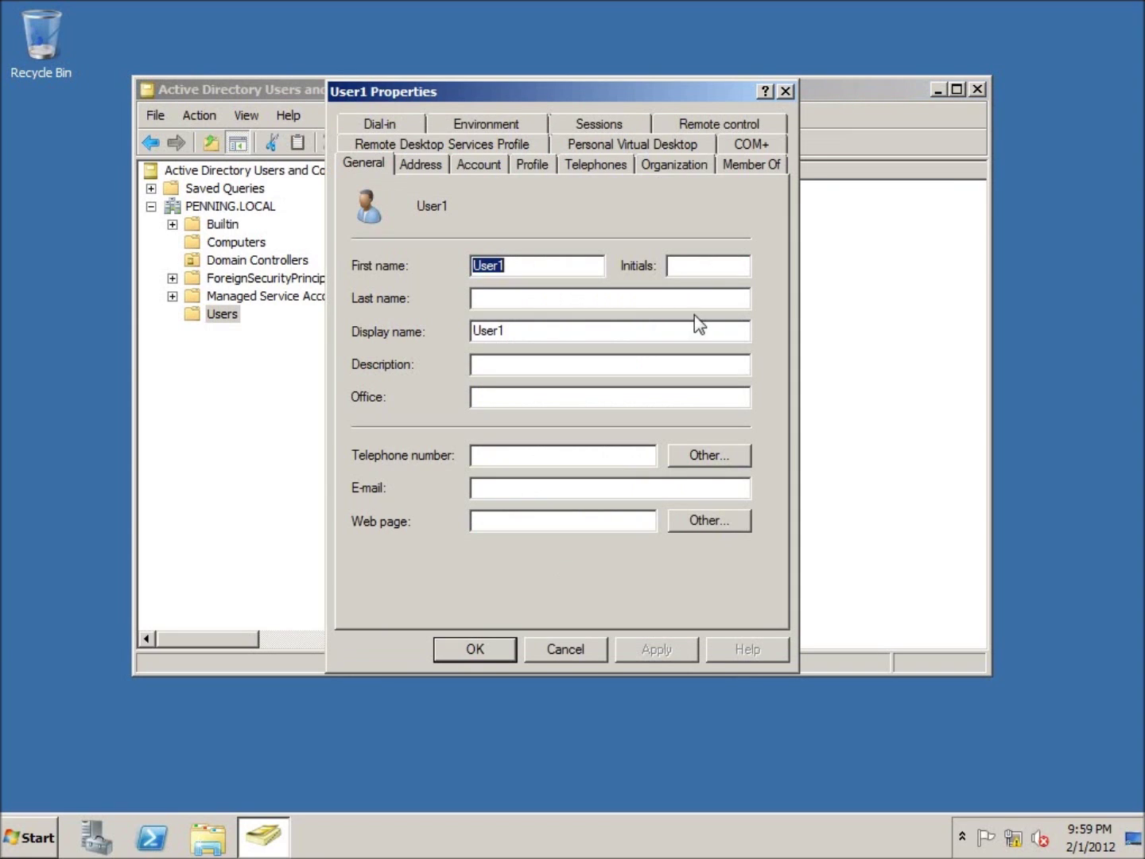
pyautogui.click(755, 167)
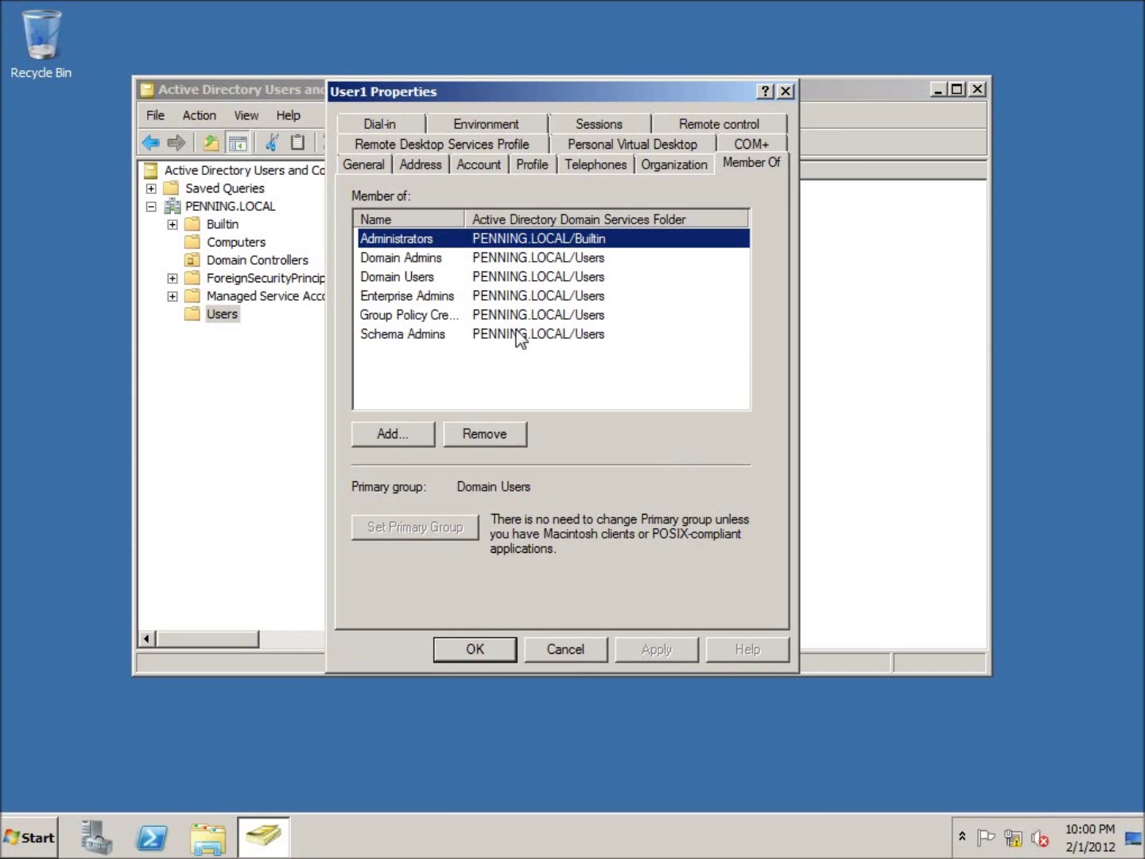
pyautogui.click(785, 91)
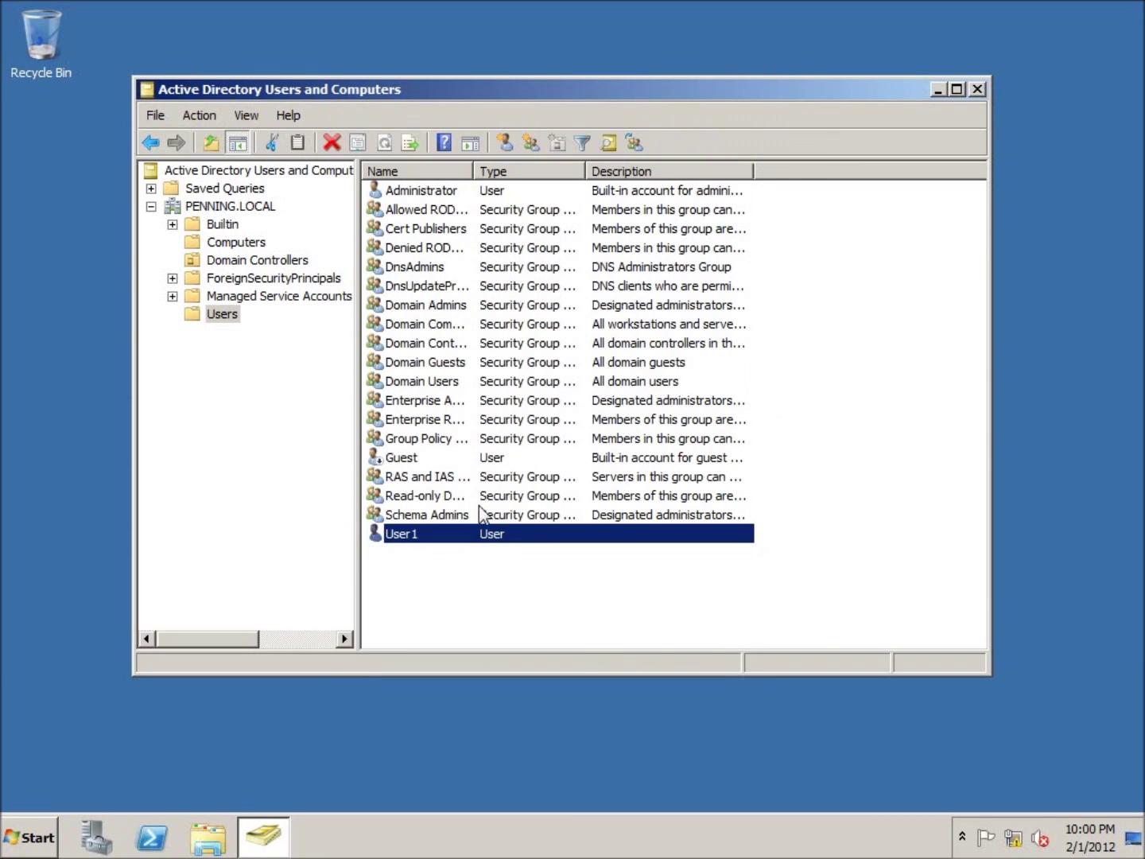
pyautogui.click(437, 589)
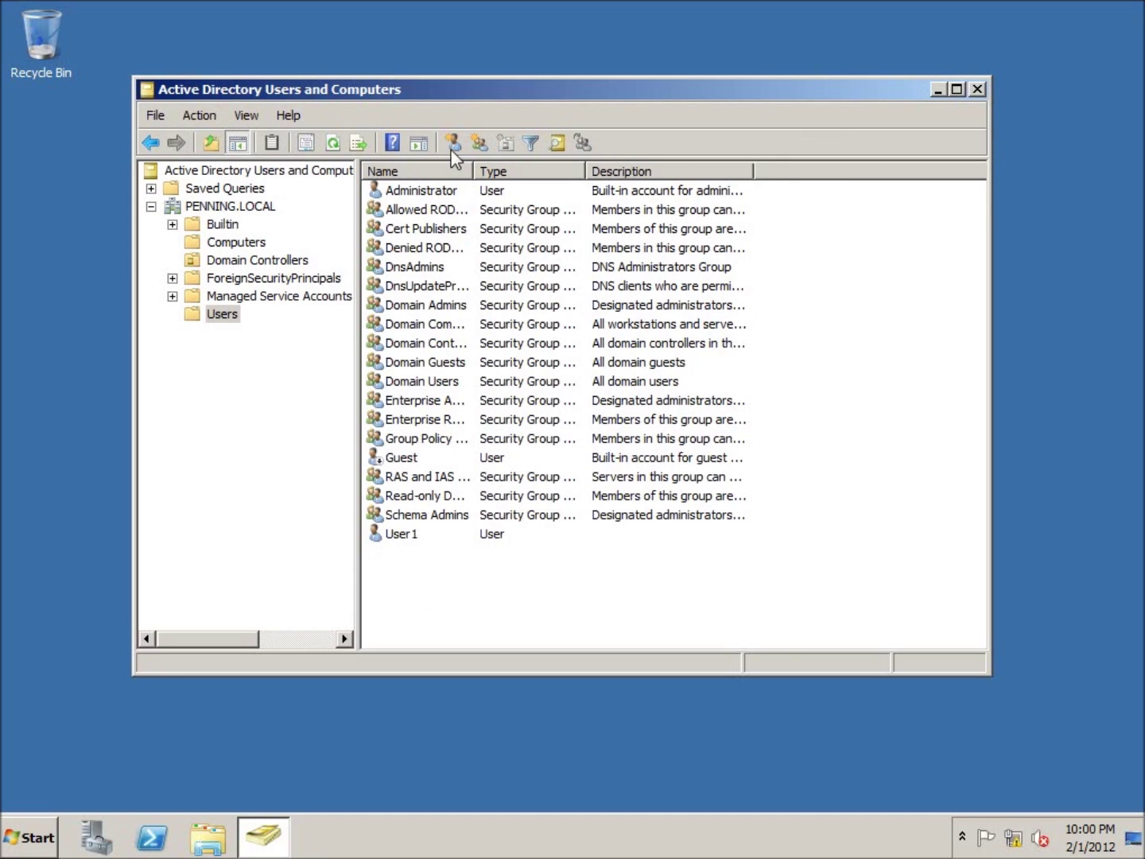
# Start a New > User in the Users container with first name User2 and logon name User2
pyautogui.rightClick(404, 569)
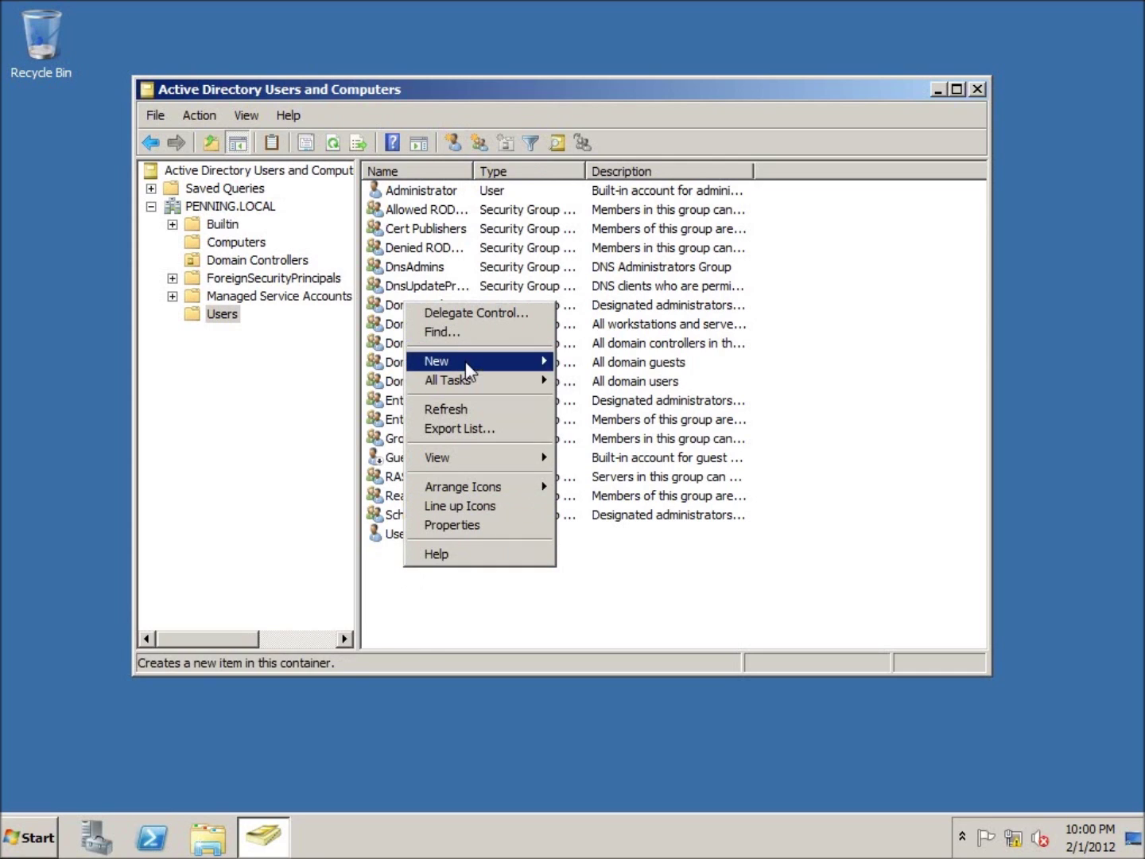
pyautogui.moveTo(465, 364)
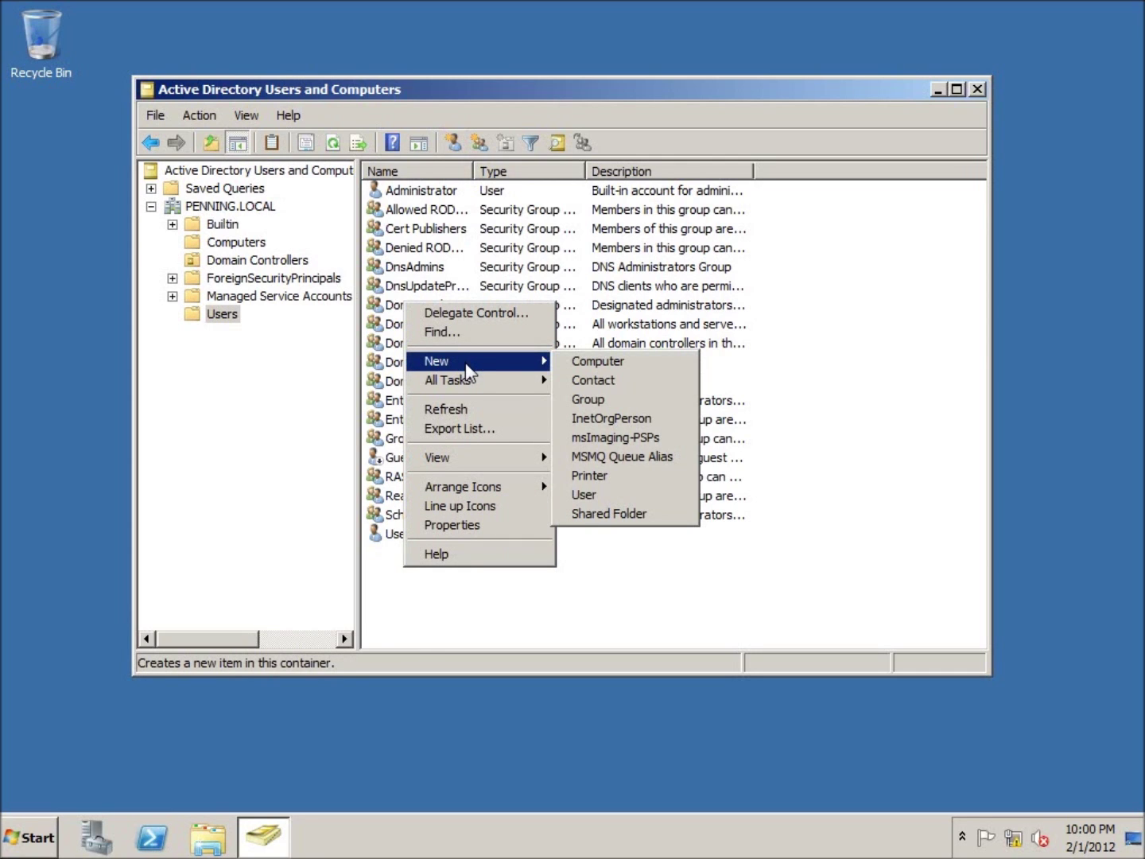
pyautogui.click(599, 495)
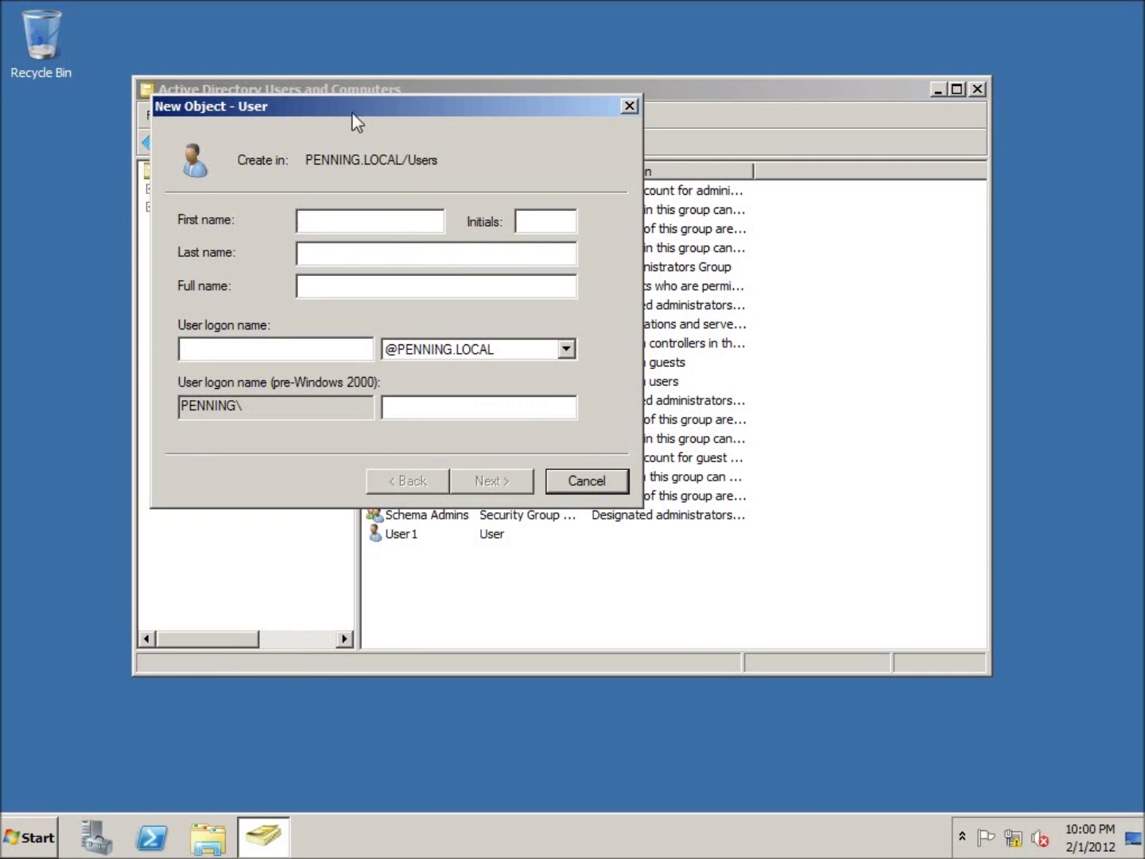
pyautogui.moveTo(354, 121); pyautogui.dragTo(503, 111)
pyautogui.click(448, 222)
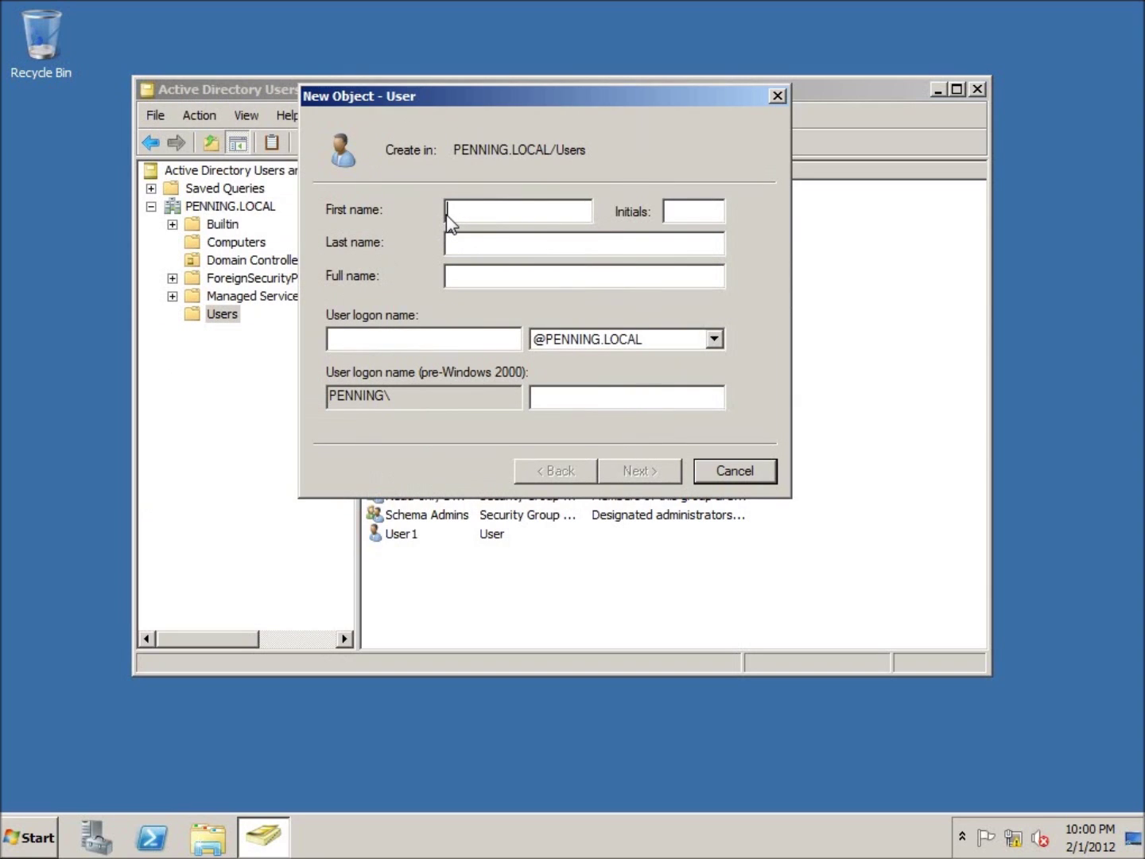
pyautogui.write('er2')
pyautogui.press('Tab')
pyautogui.press('Tab')
pyautogui.press('Tab')
pyautogui.write('User2')
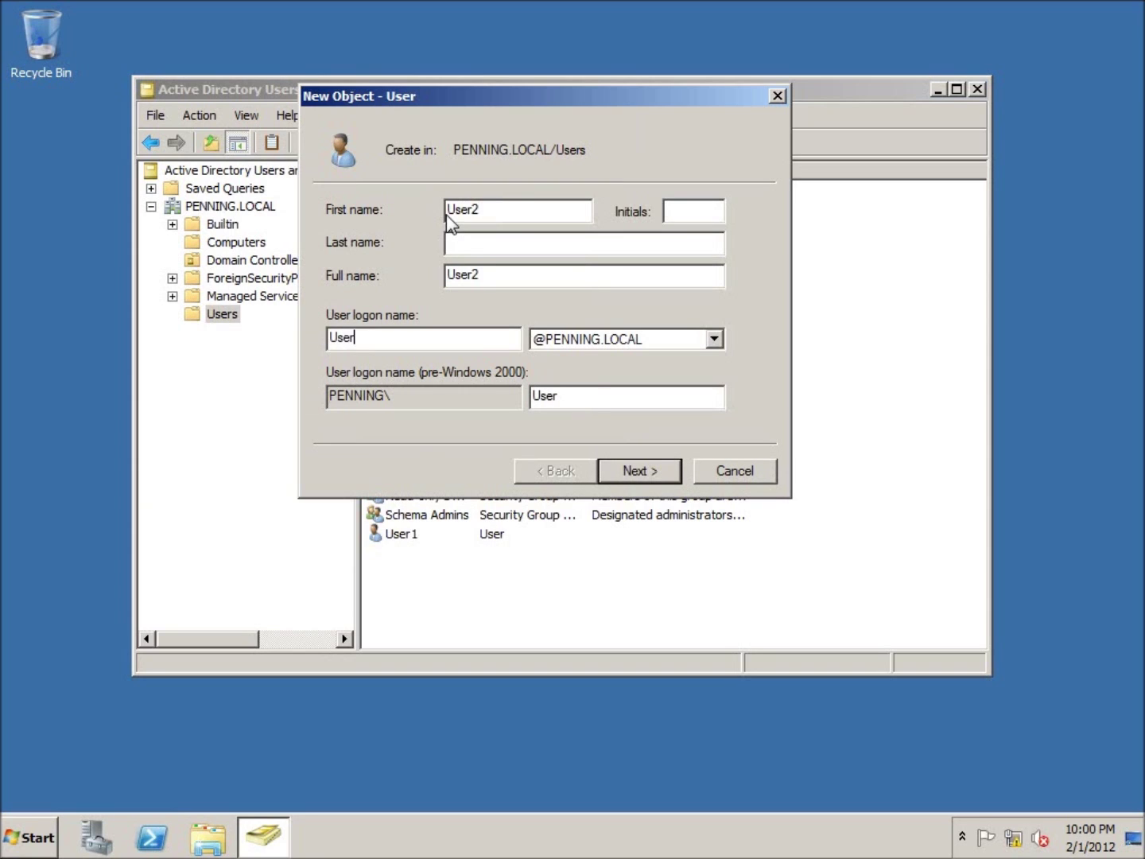
pyautogui.click(641, 470)
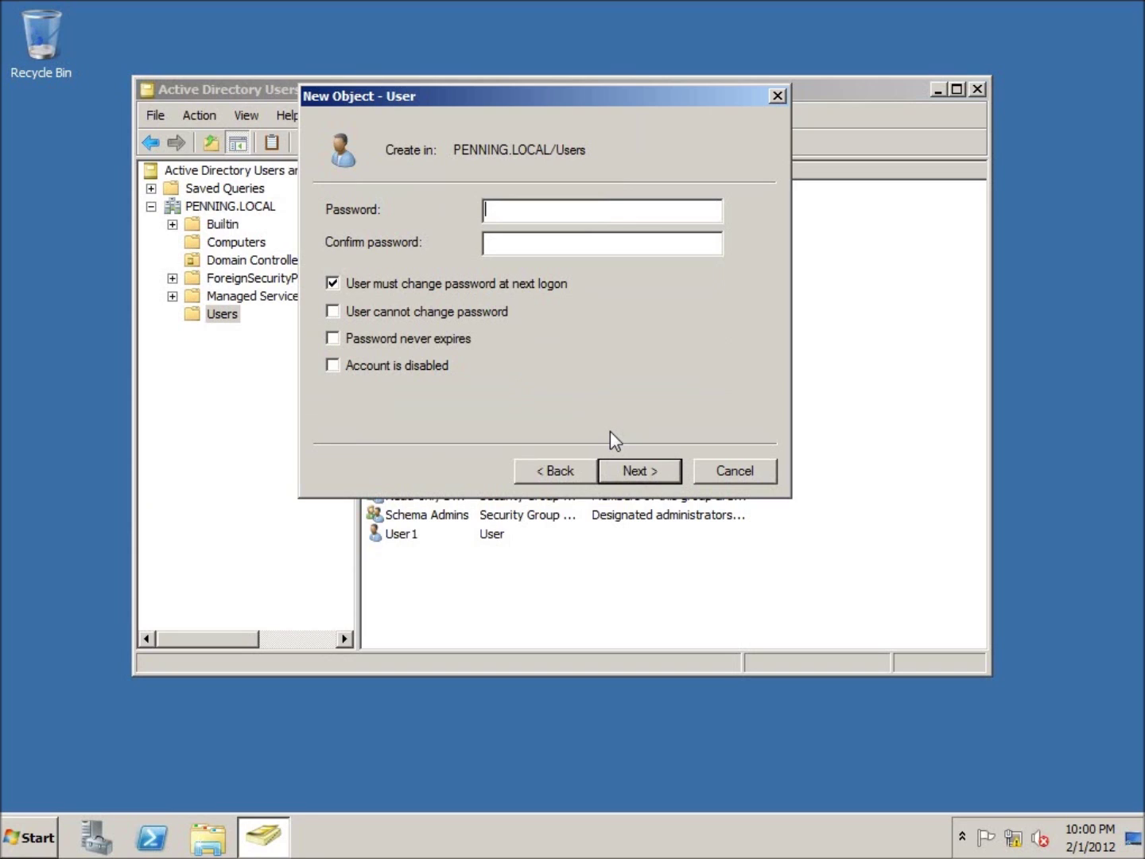
# Give User2 a password, clear 'User must change password at next logon', and create the account
pyautogui.write('Pa$$w0rd')
pyautogui.press('Tab')
pyautogui.write('Pa$$w0rd')
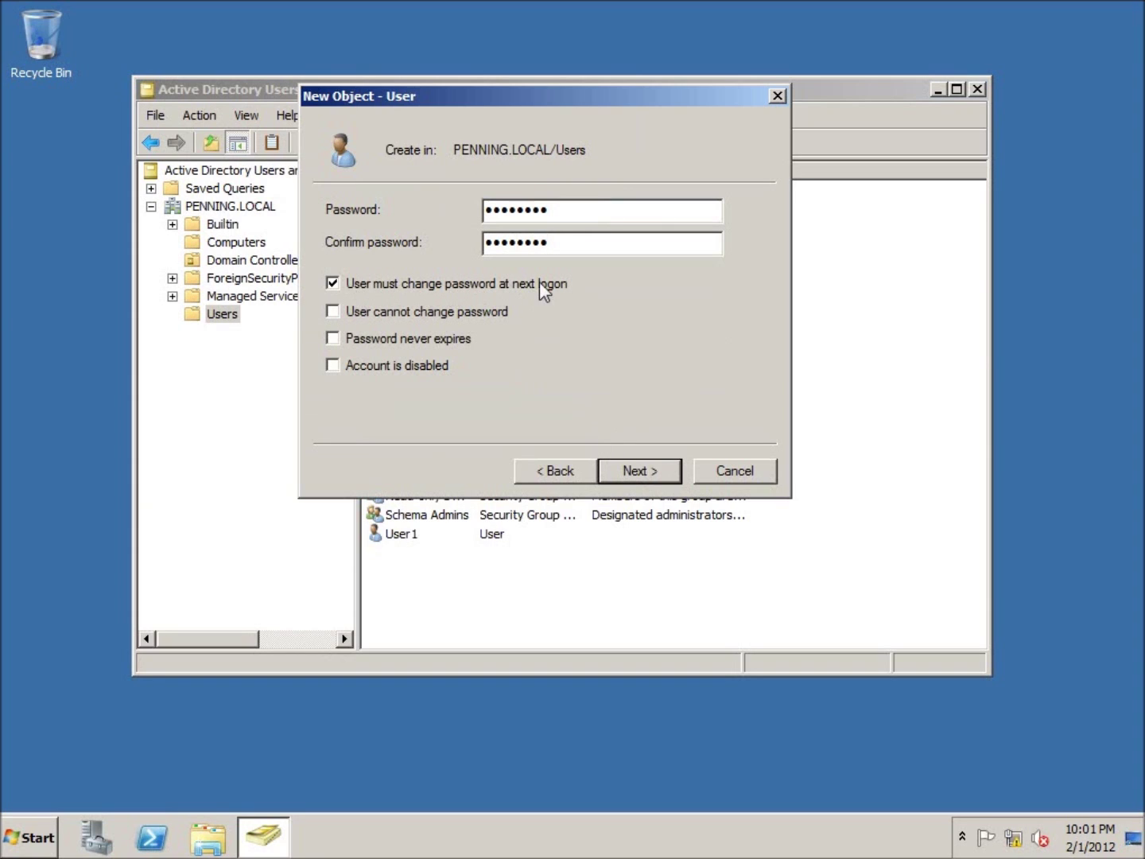
pyautogui.click(328, 283)
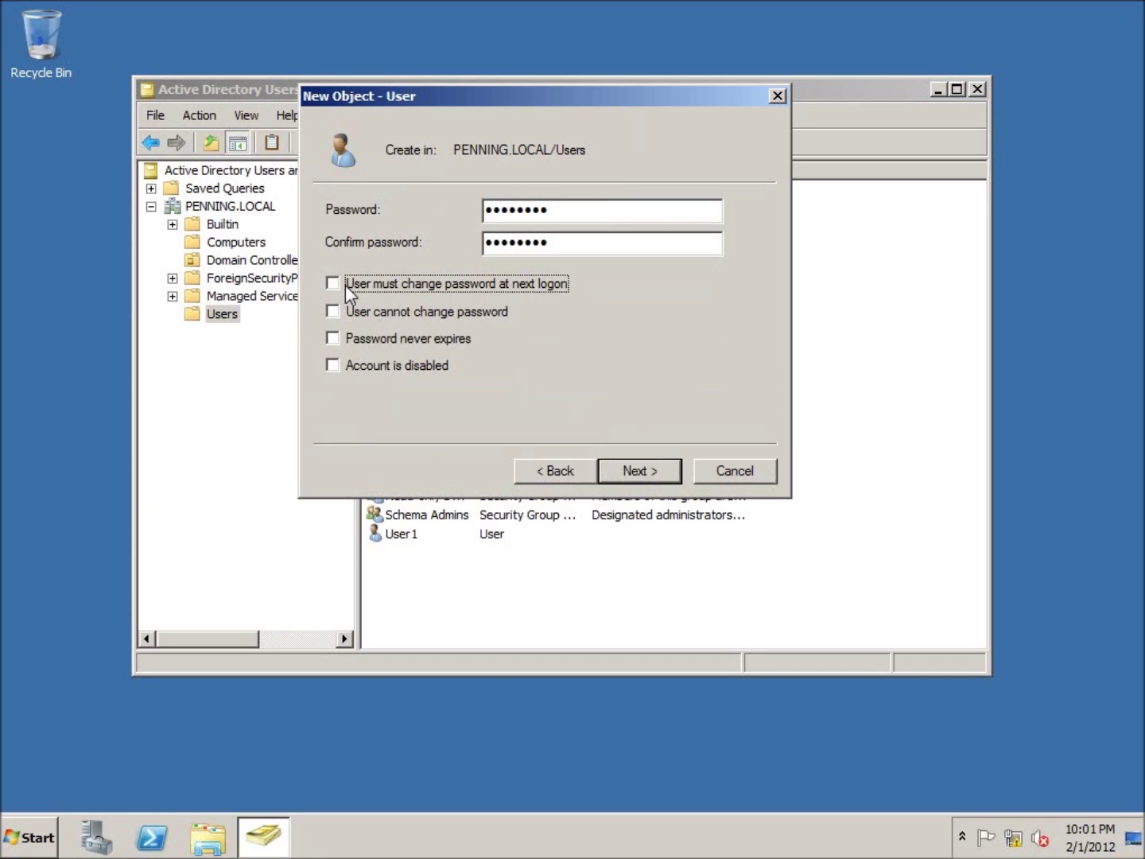
pyautogui.click(637, 468)
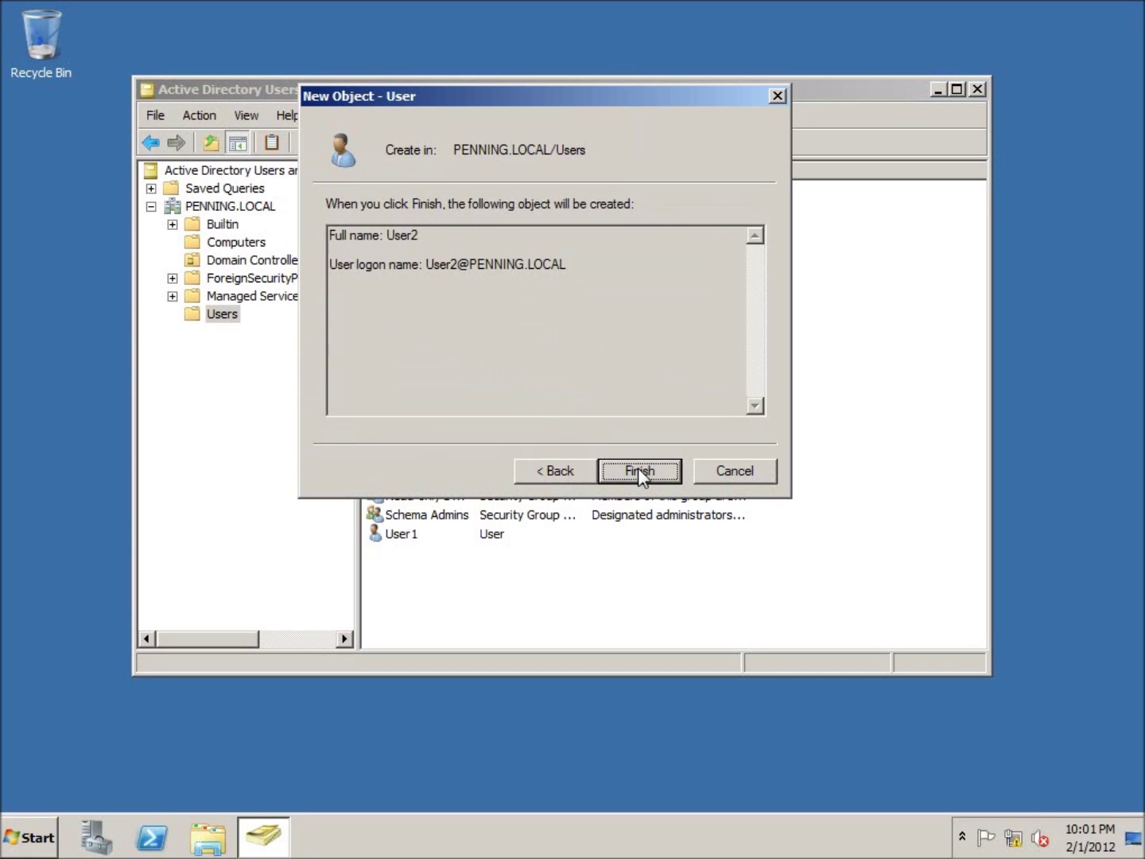
pyautogui.click(638, 470)
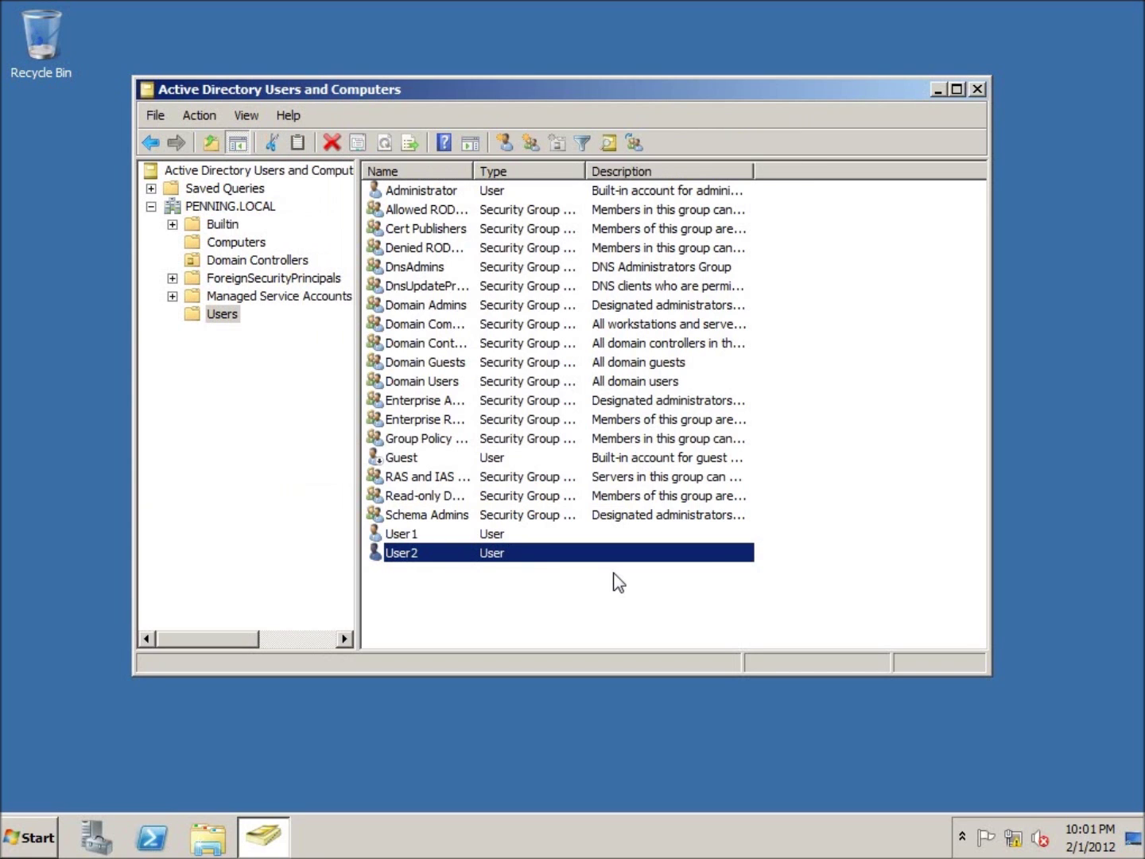
pyautogui.doubleClick(398, 556)
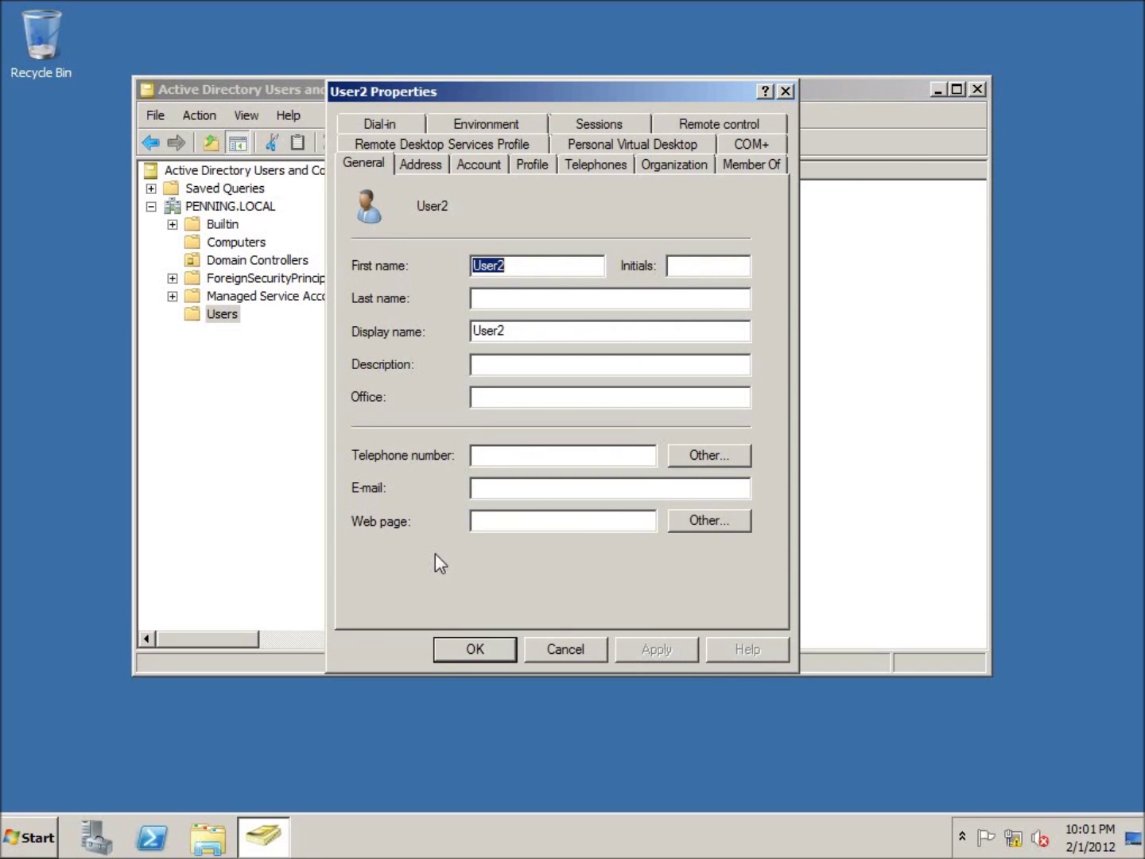
pyautogui.click(747, 168)
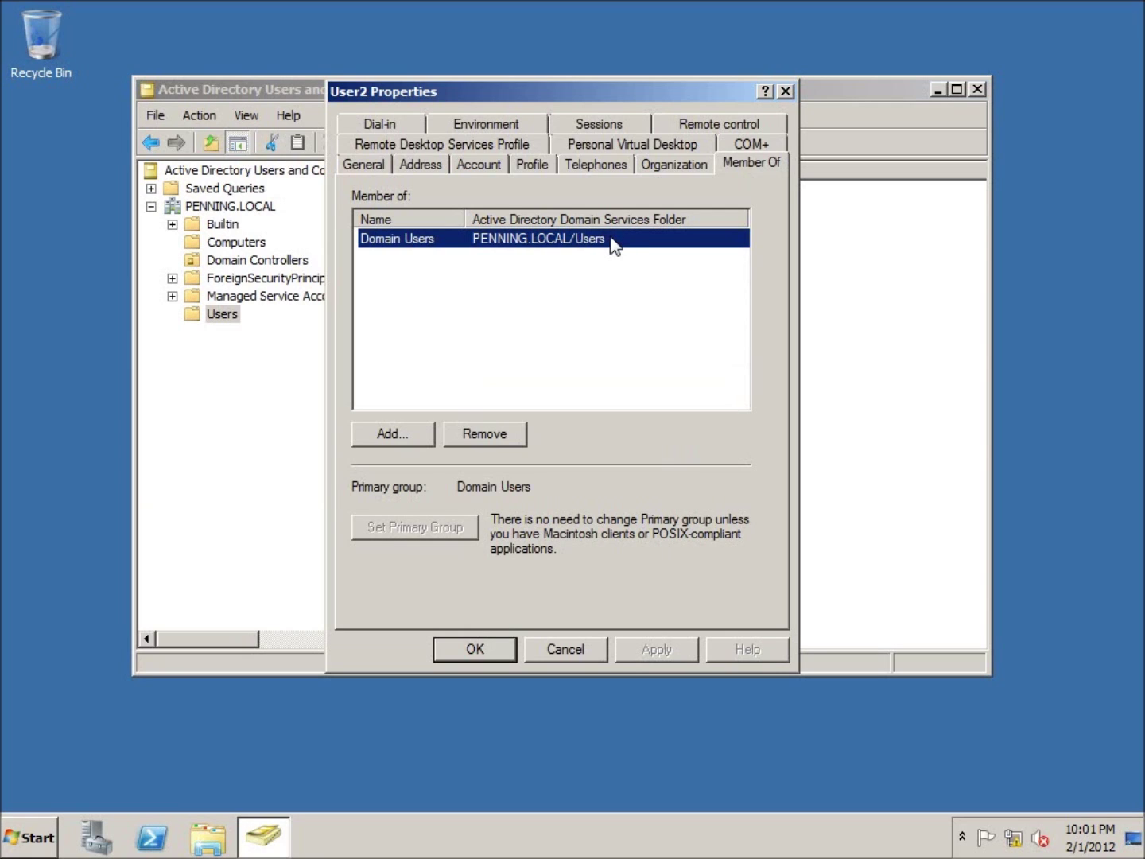
pyautogui.click(784, 92)
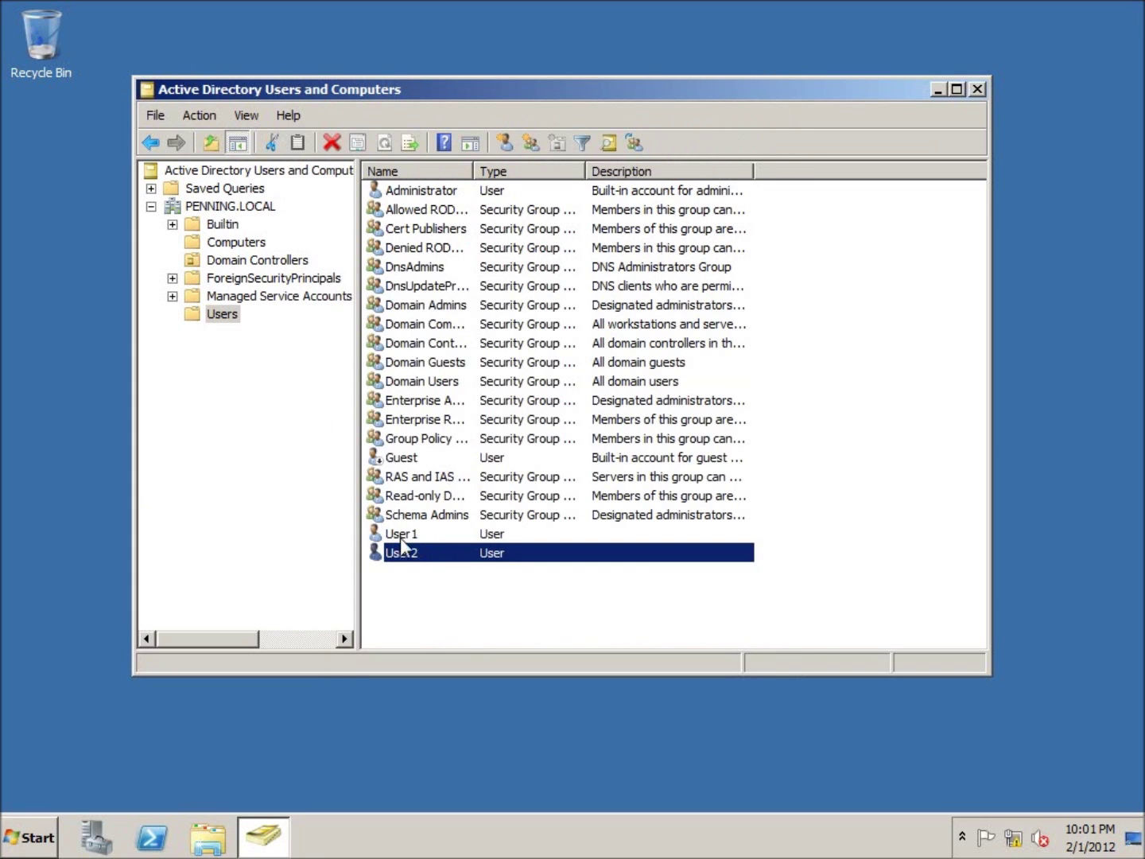
pyautogui.click(399, 563)
pyautogui.press('Escape')
pyautogui.click(396, 616)
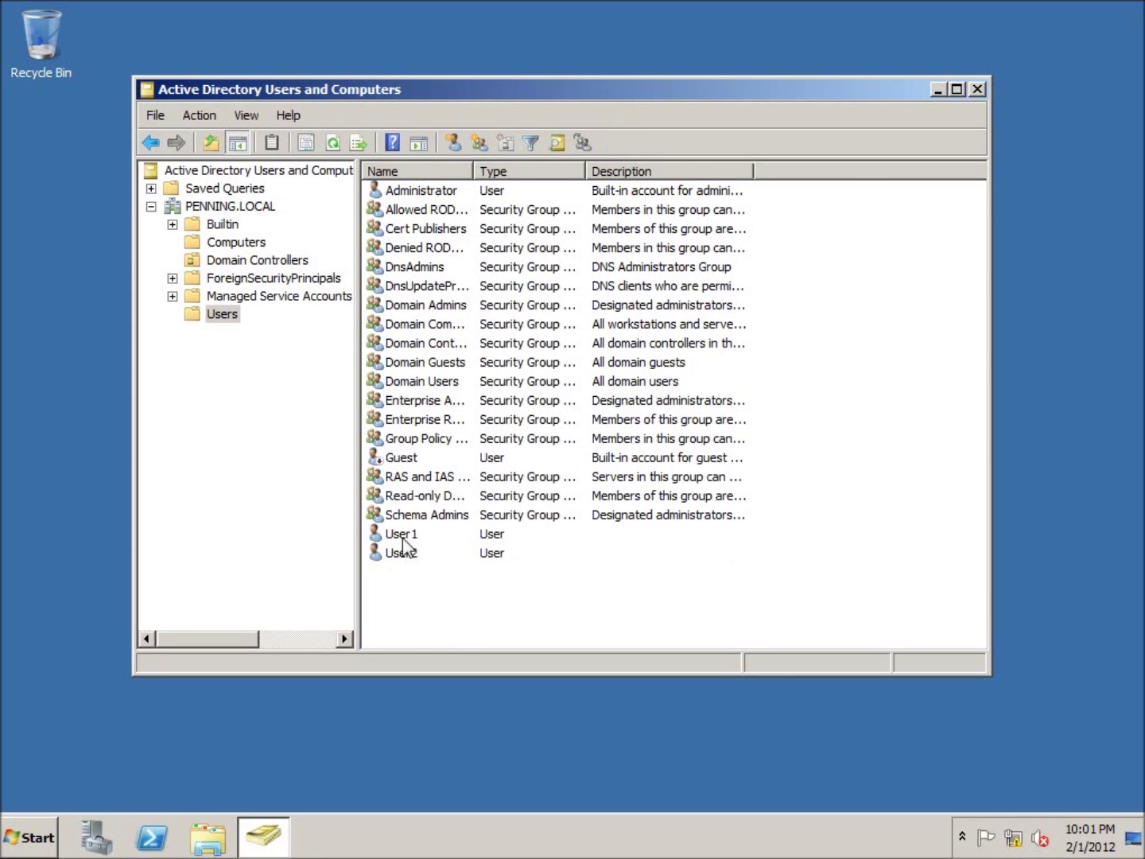
pyautogui.click(406, 535)
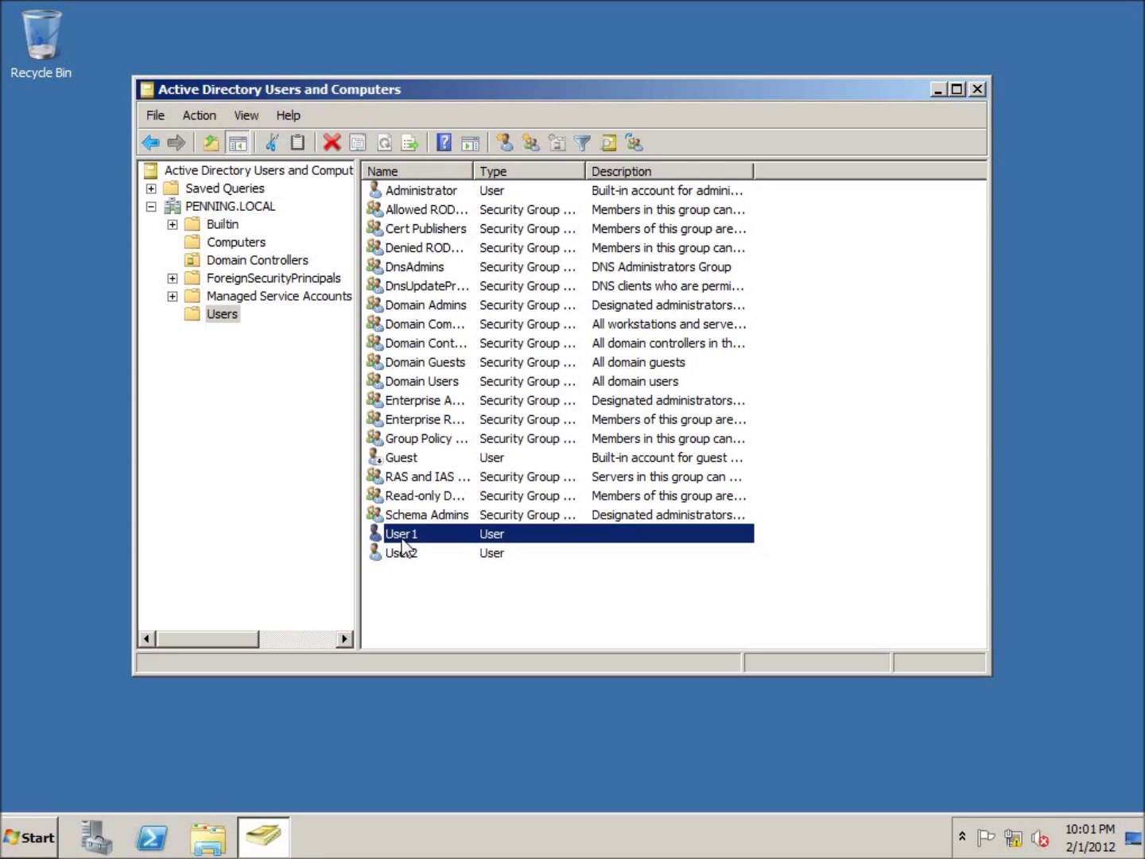